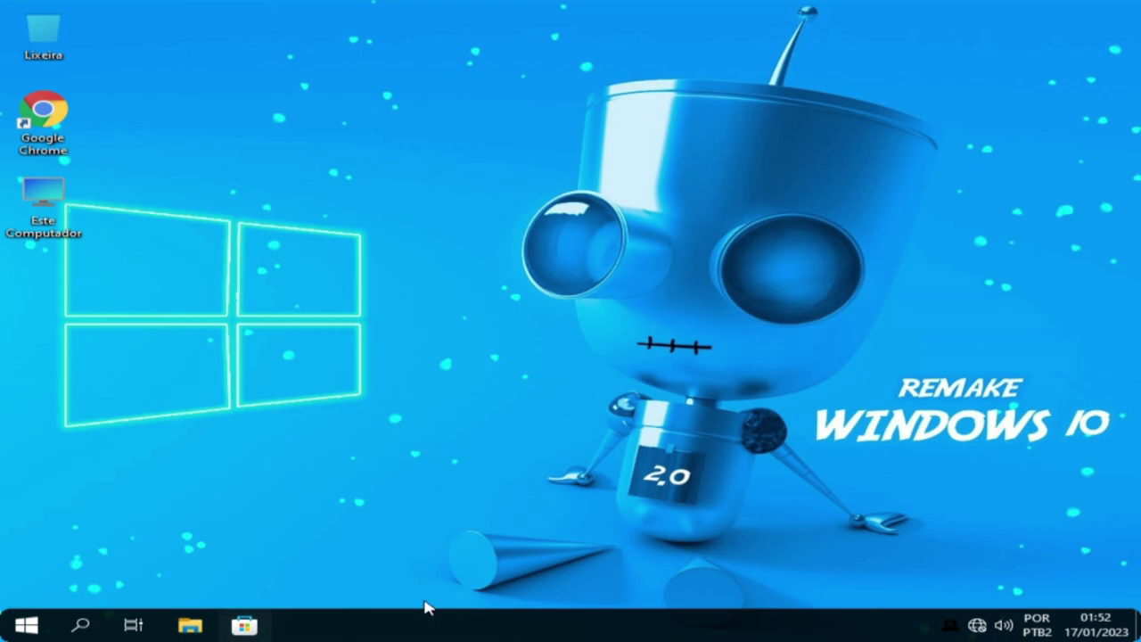
Step: Open Task Manager and view the CPU performance graph and system usage figures
right_click(399, 636)
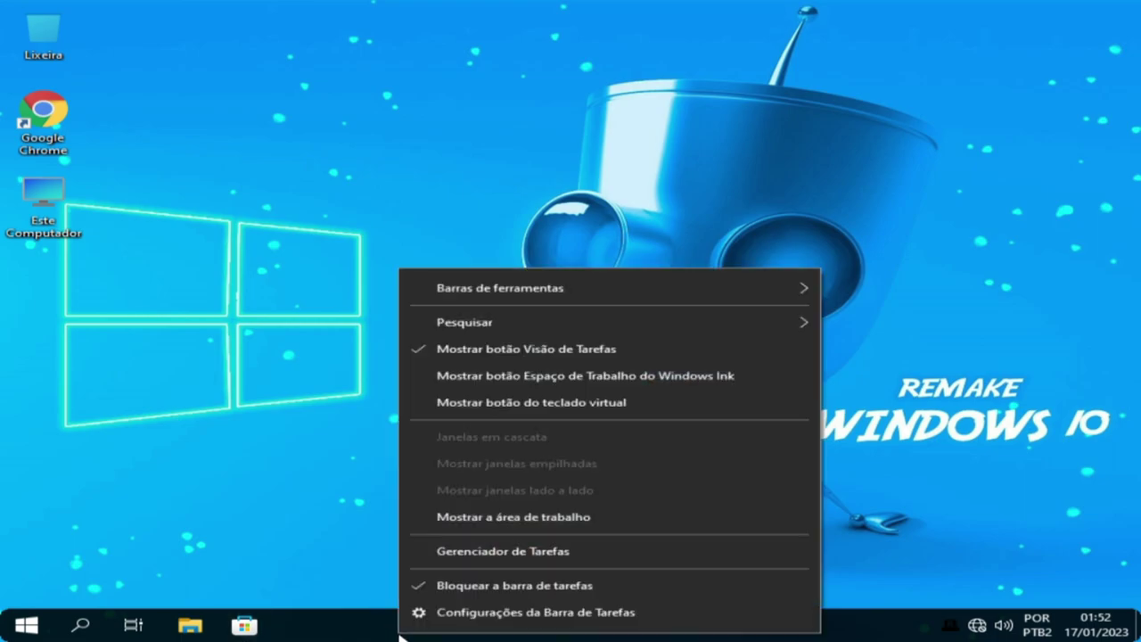
left_click(515, 548)
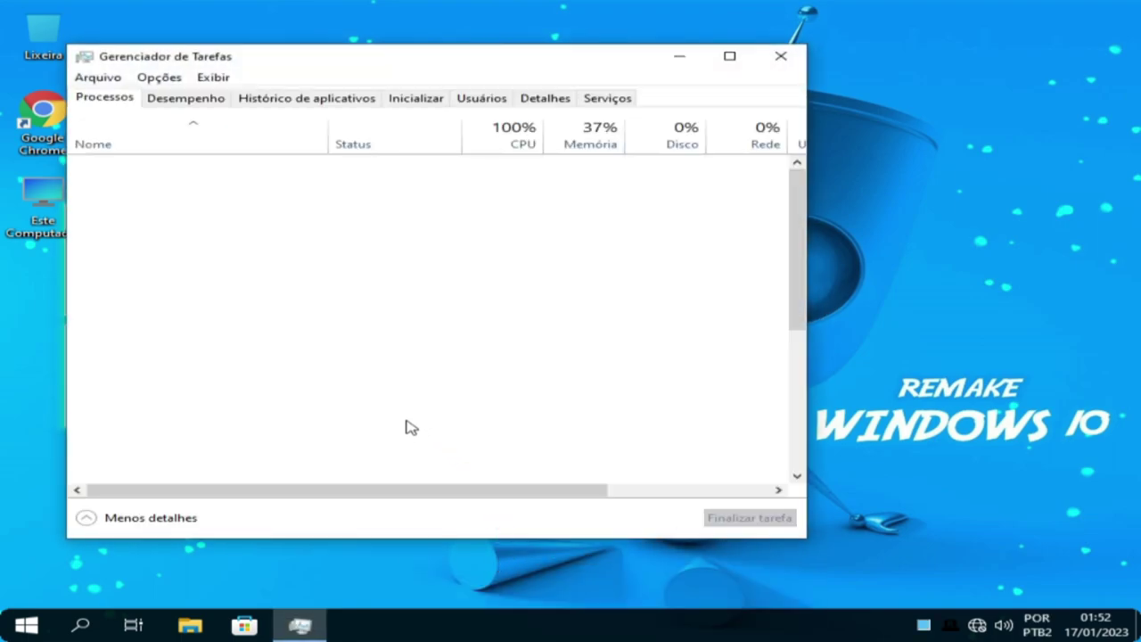
left_click(174, 100)
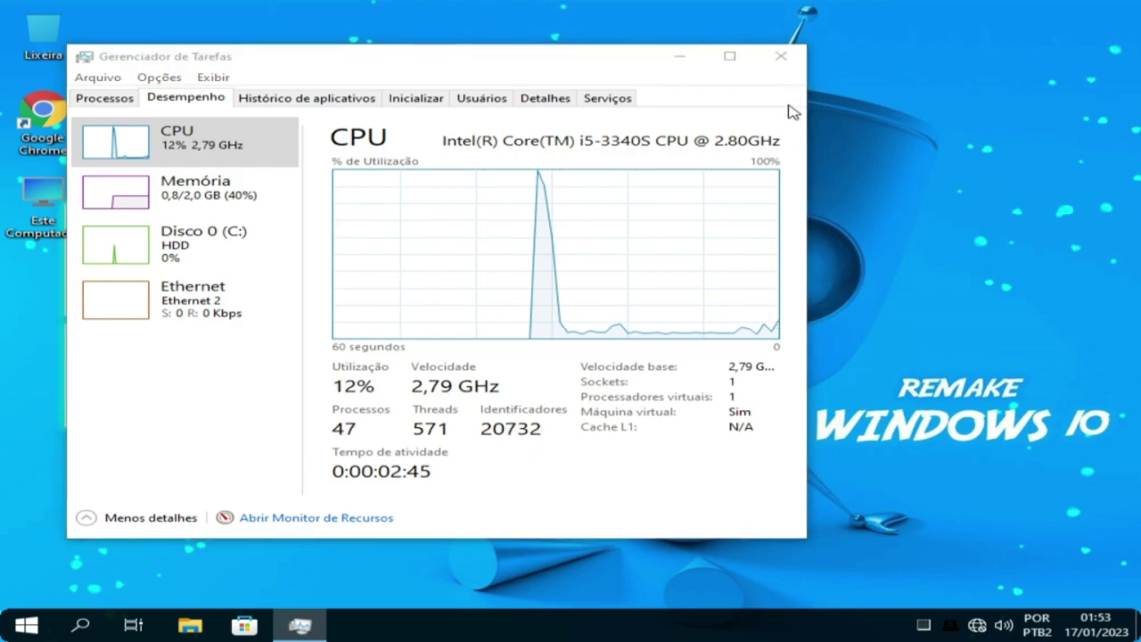
Step: Run winver to show the Windows version information, and close Task Manager
key("super+r")
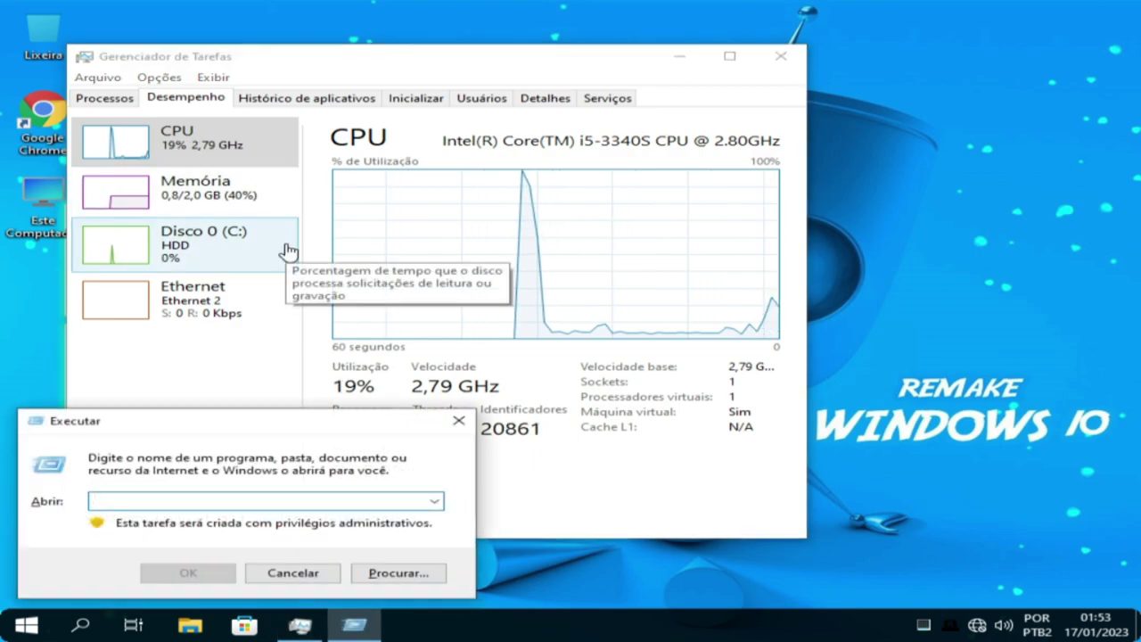
type("winv")
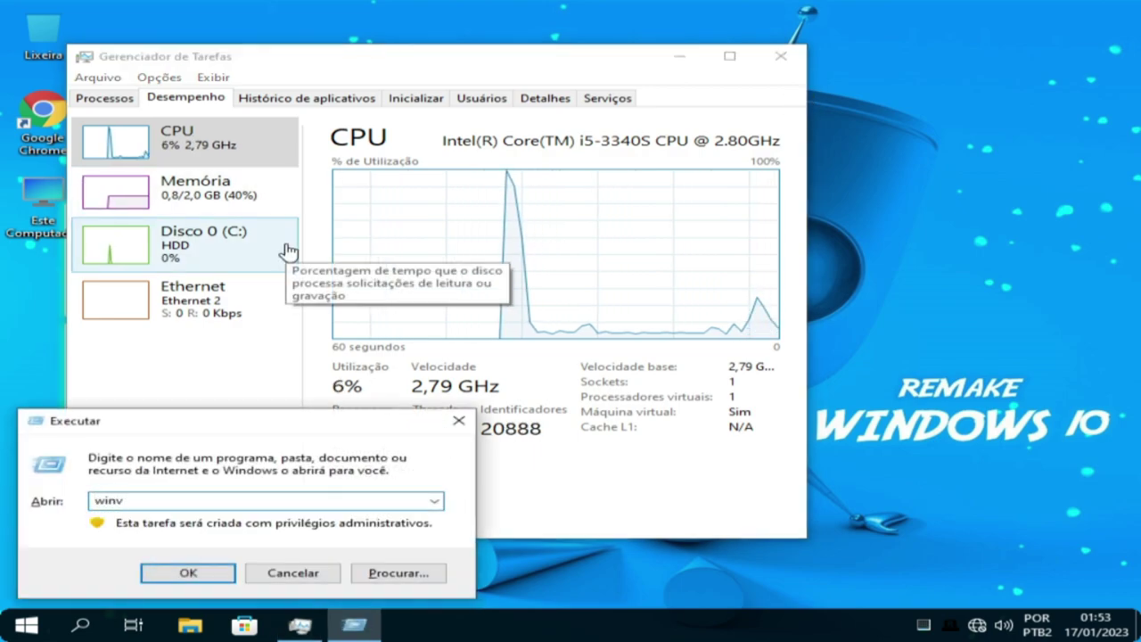
type("er")
key("Return")
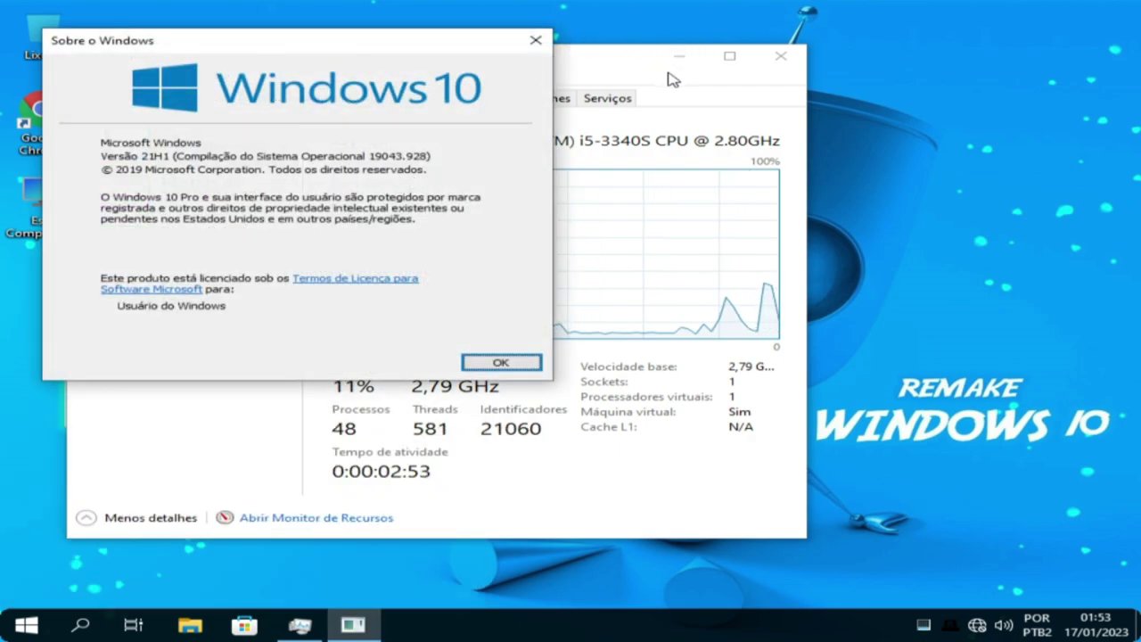
left_click(777, 58)
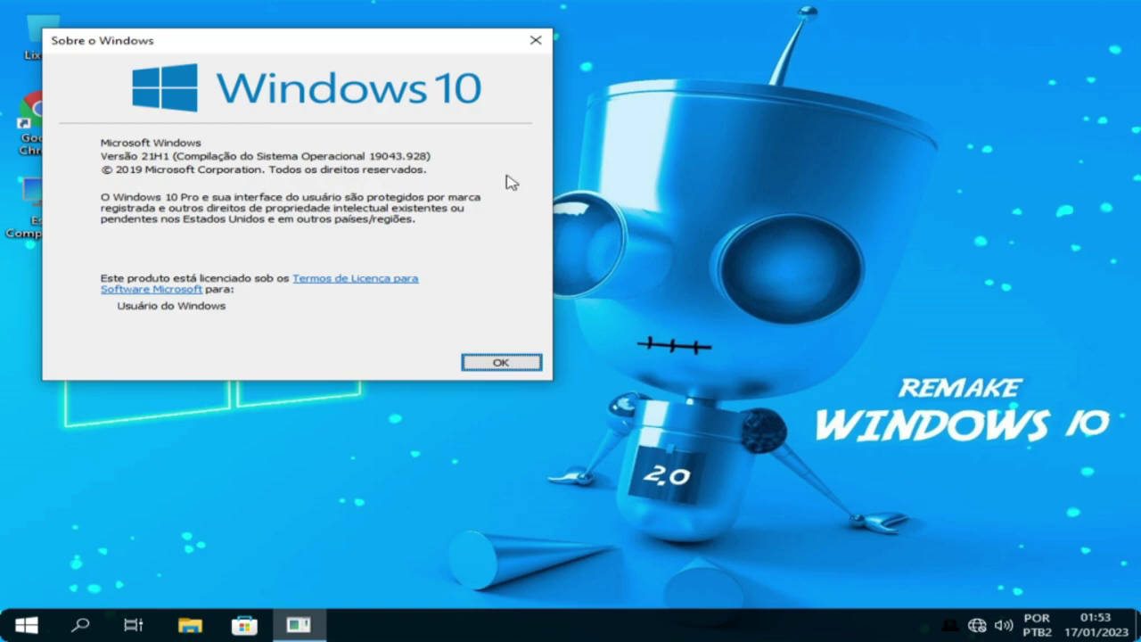
Step: Open Este Computador in File Explorer and check the used and free space in the properties of Disco Local (C:)
key("super+e")
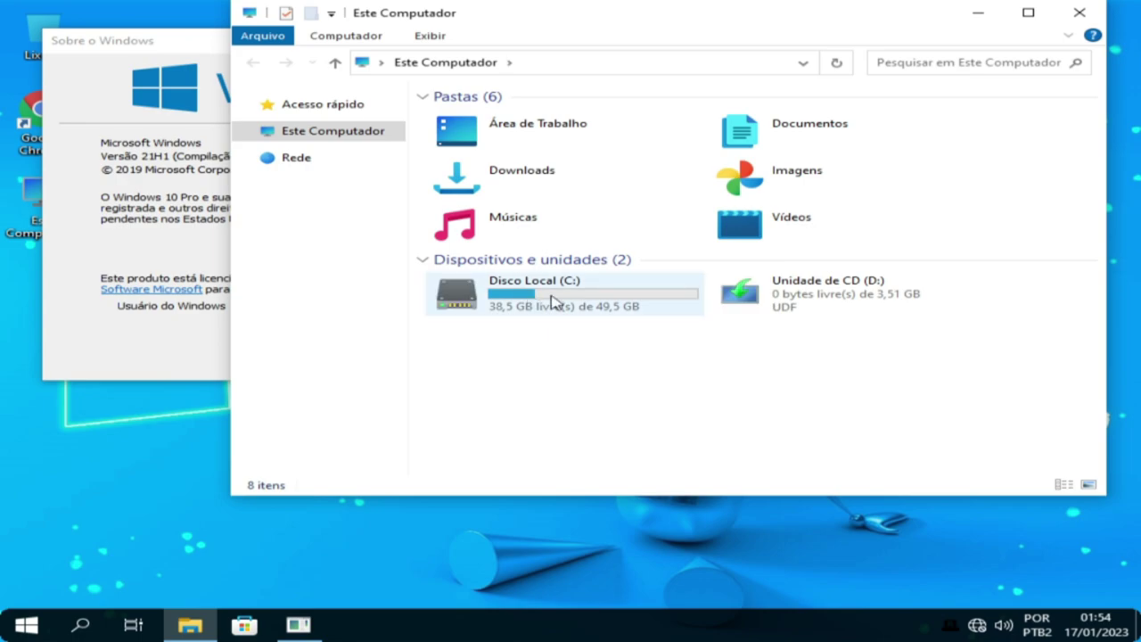
right_click(571, 300)
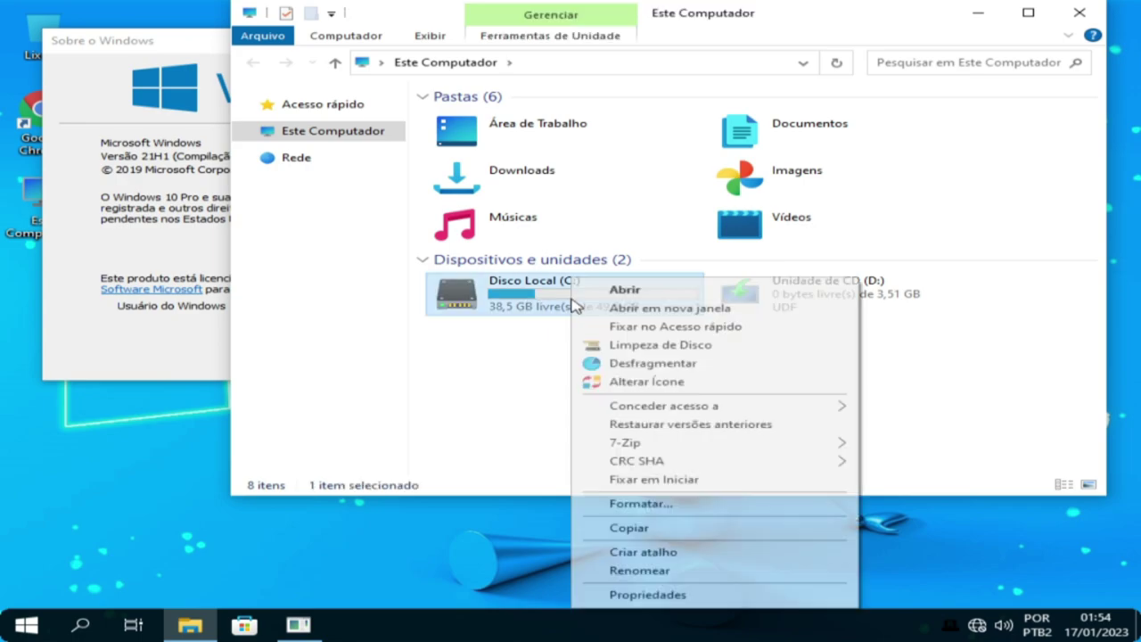
left_click(673, 596)
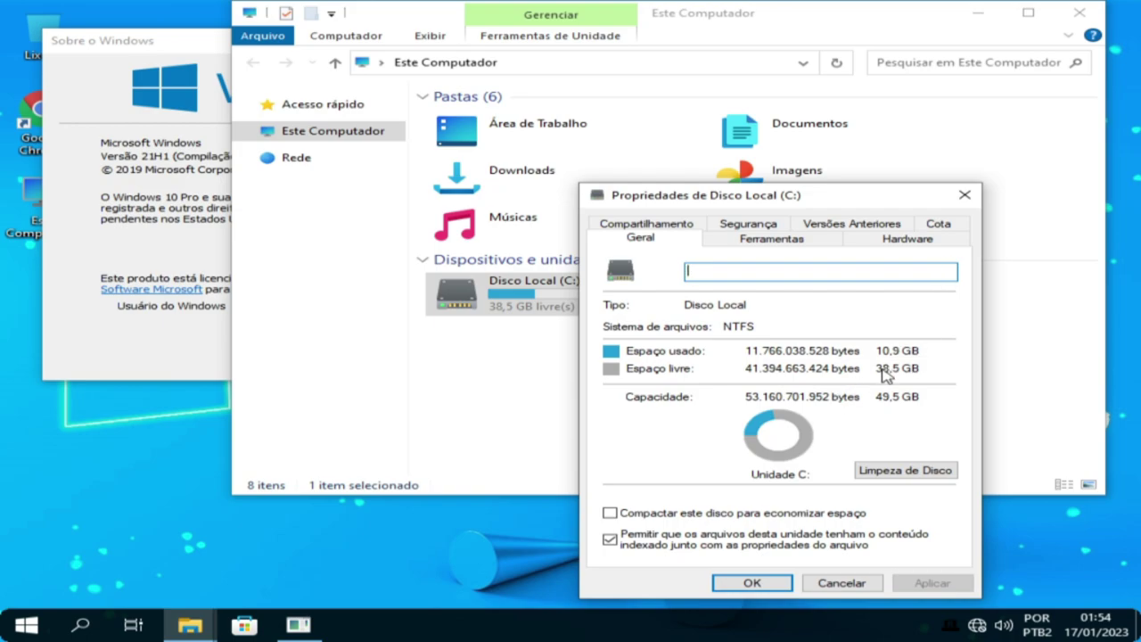
left_click(965, 203)
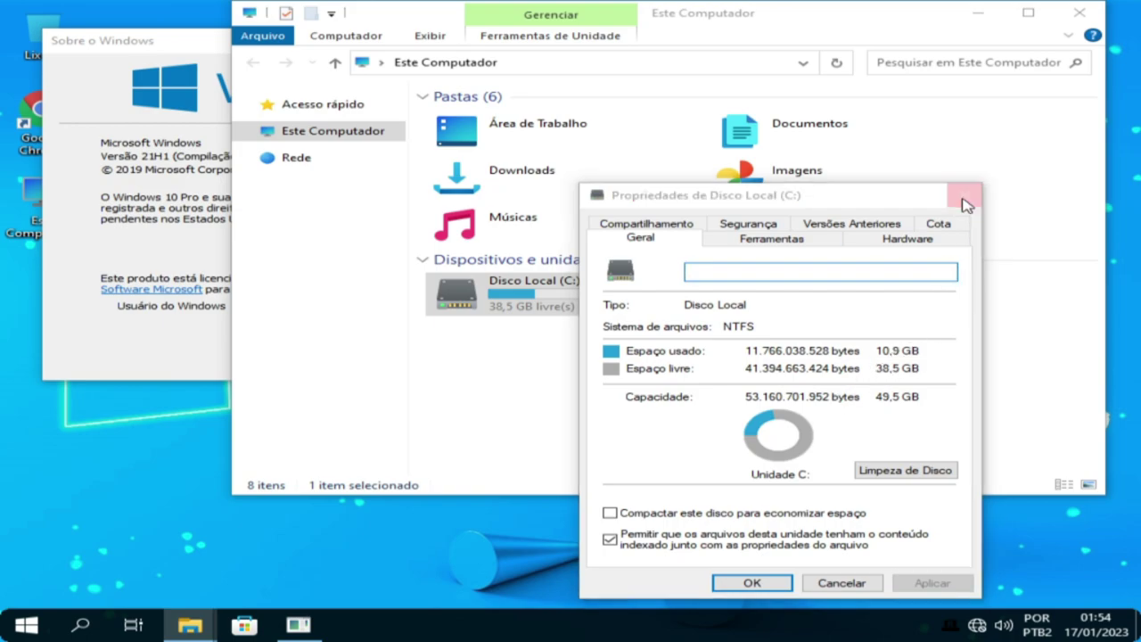
Step: Check the size of the installation disc in the properties of Unidade de CD (D:)
right_click(790, 313)
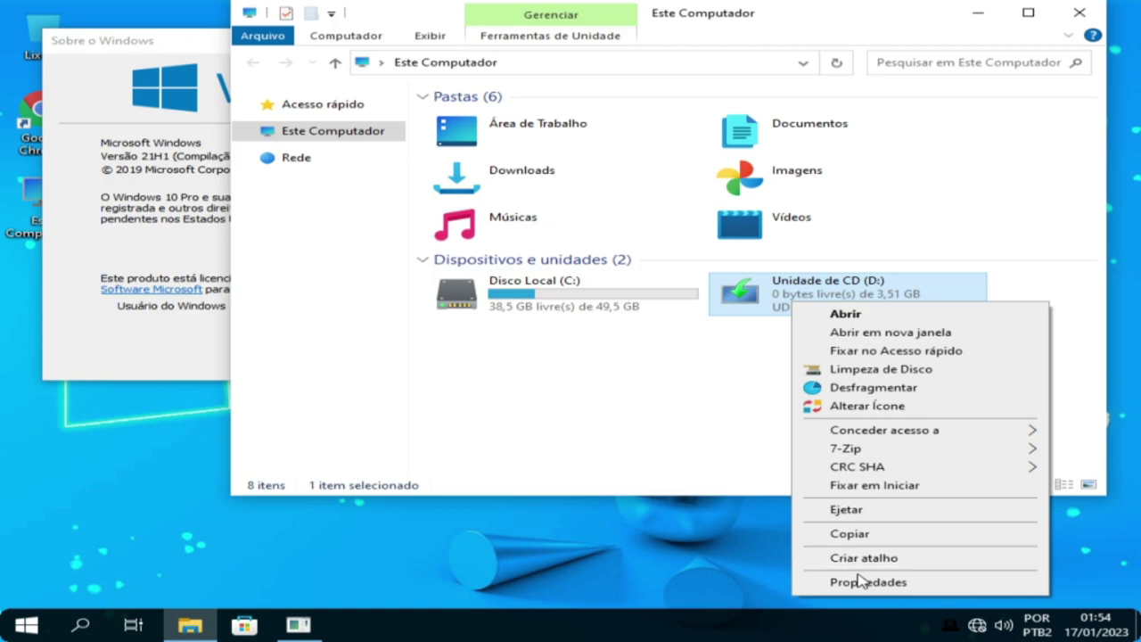
left_click(860, 581)
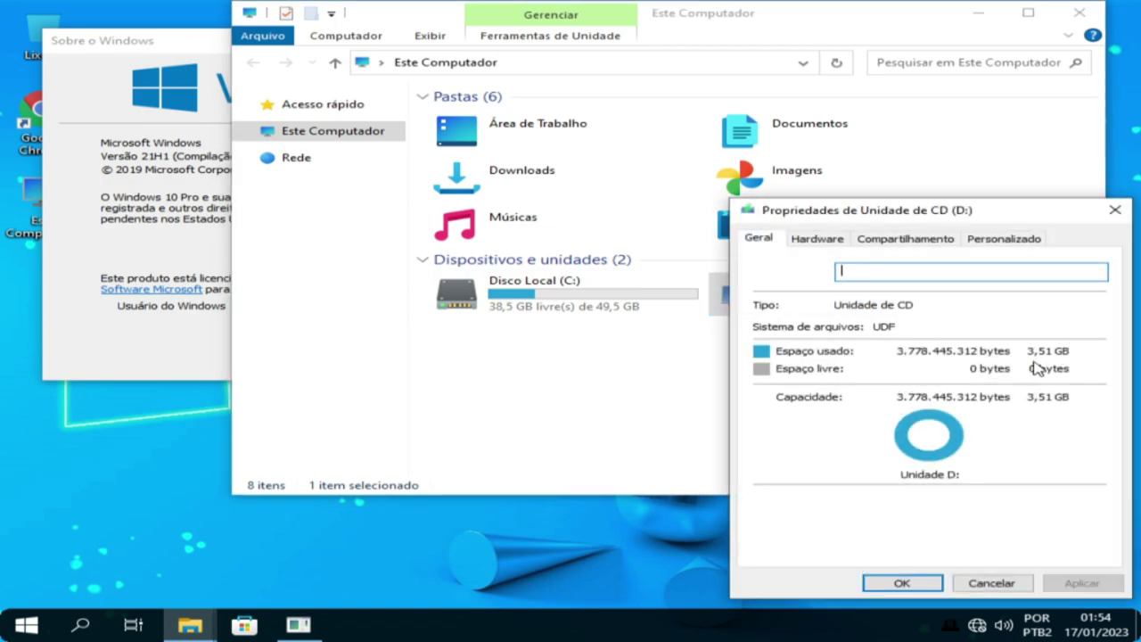
left_click(1114, 209)
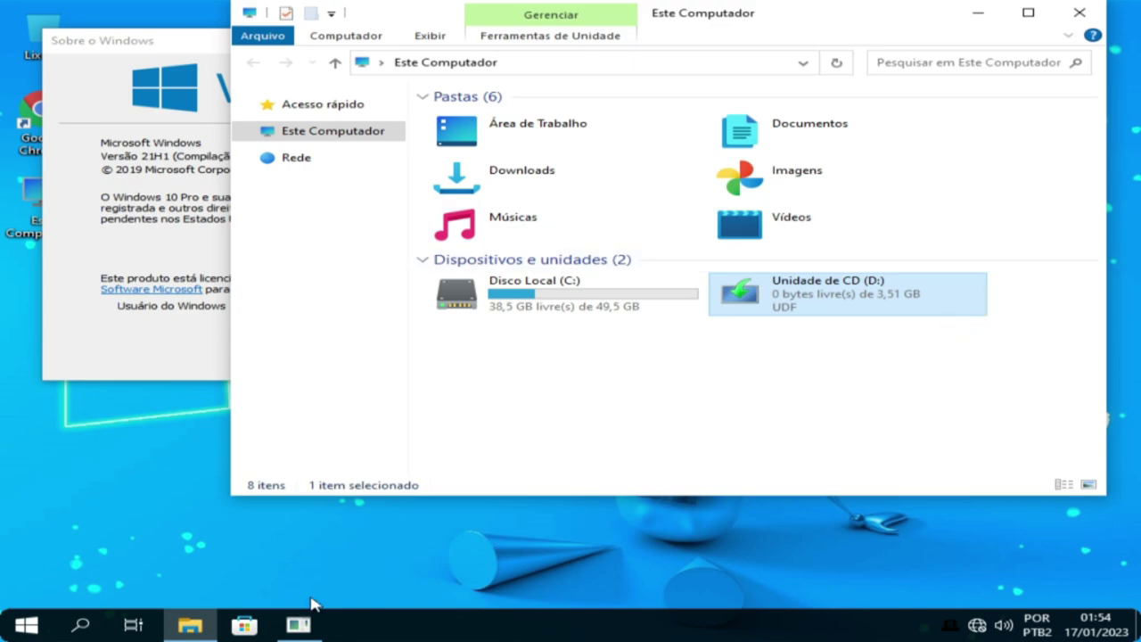
Step: Open Microsoft Store to view its home page, and close both the store and the Sobre o Windows dialog
left_click(242, 627)
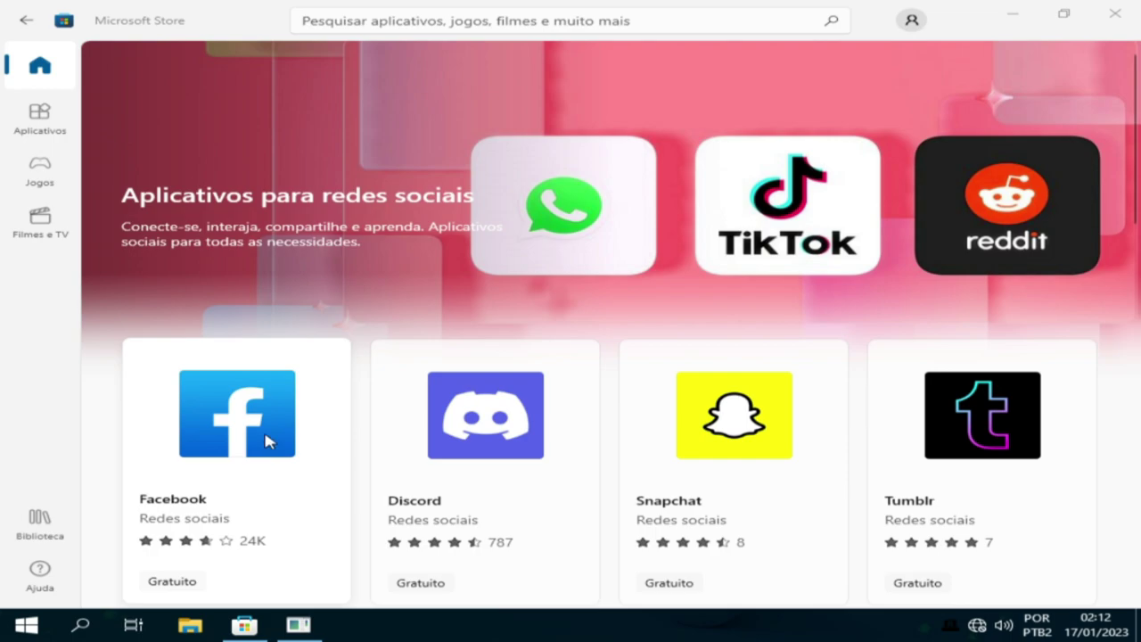
left_click(1114, 14)
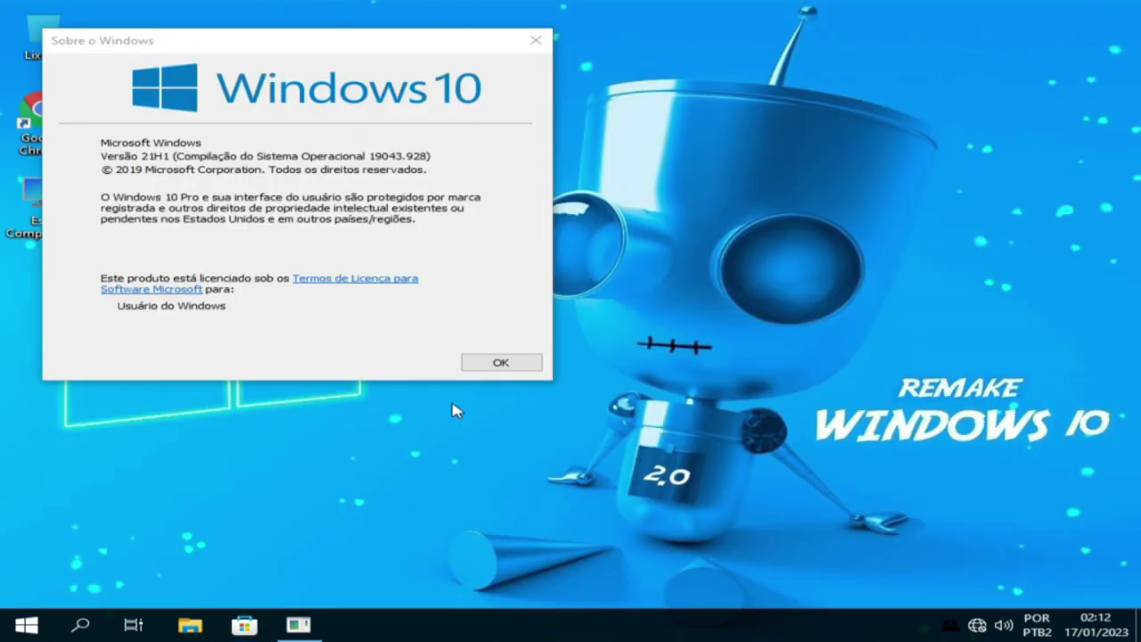
left_click(537, 40)
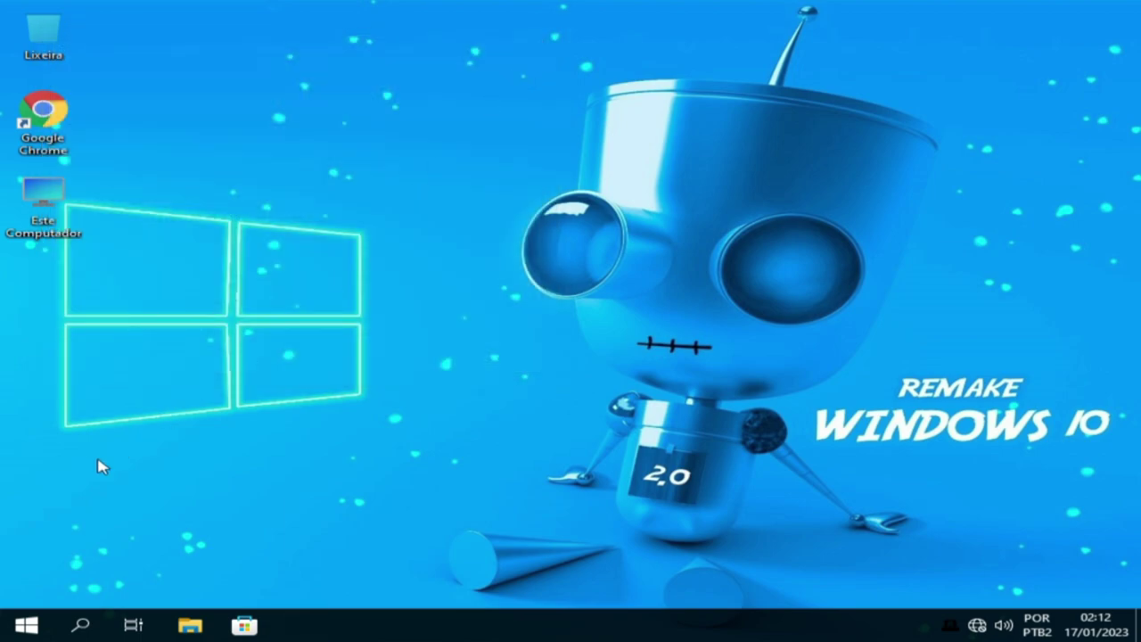
Step: Open Windows Settings, view the Xbox Game Bar page of the Jogos category, and close Settings
left_click(27, 625)
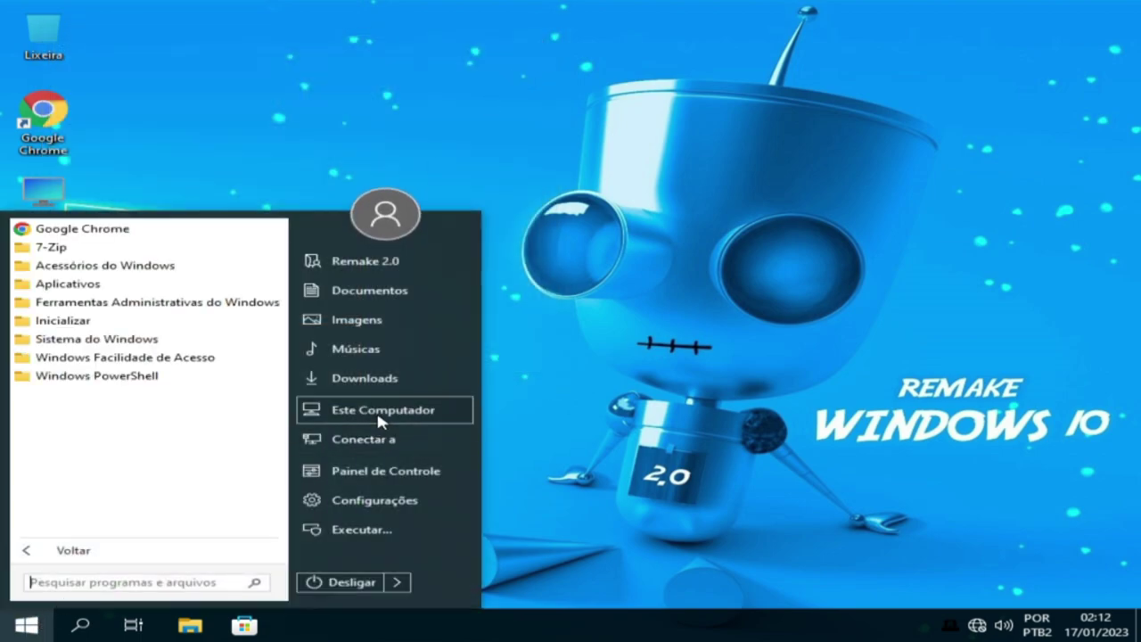
left_click(374, 500)
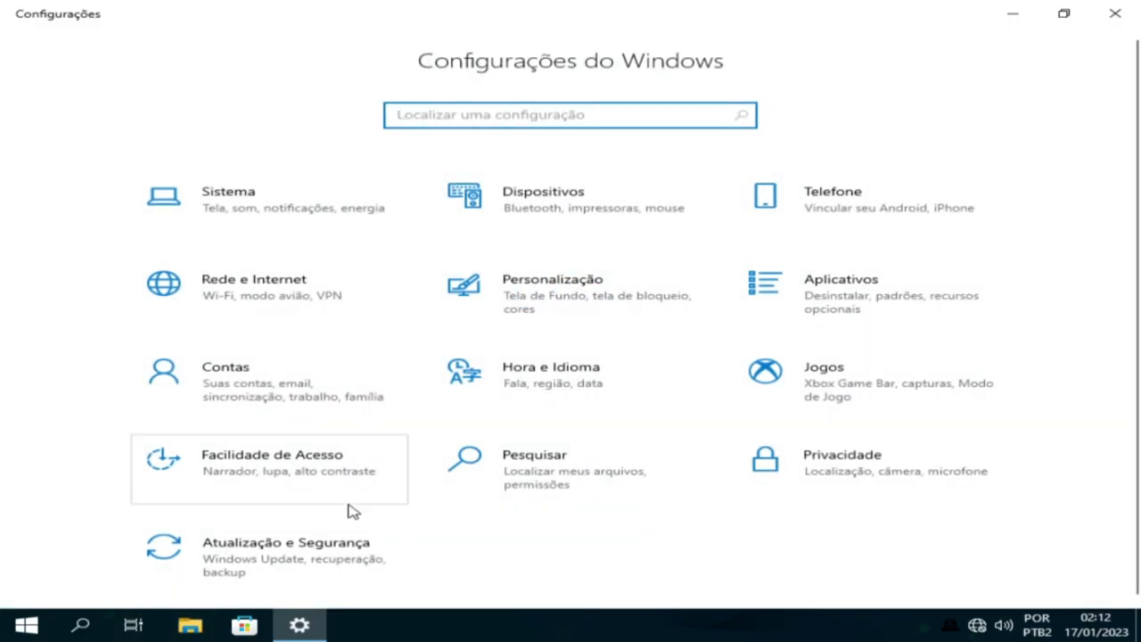
key("super+e")
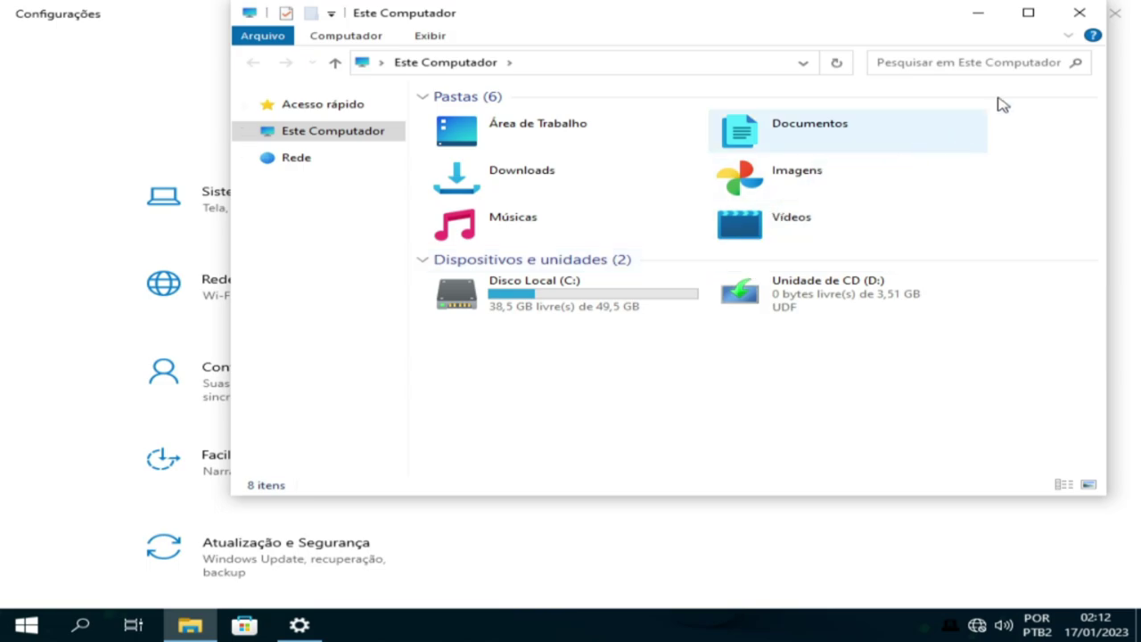
left_click(978, 13)
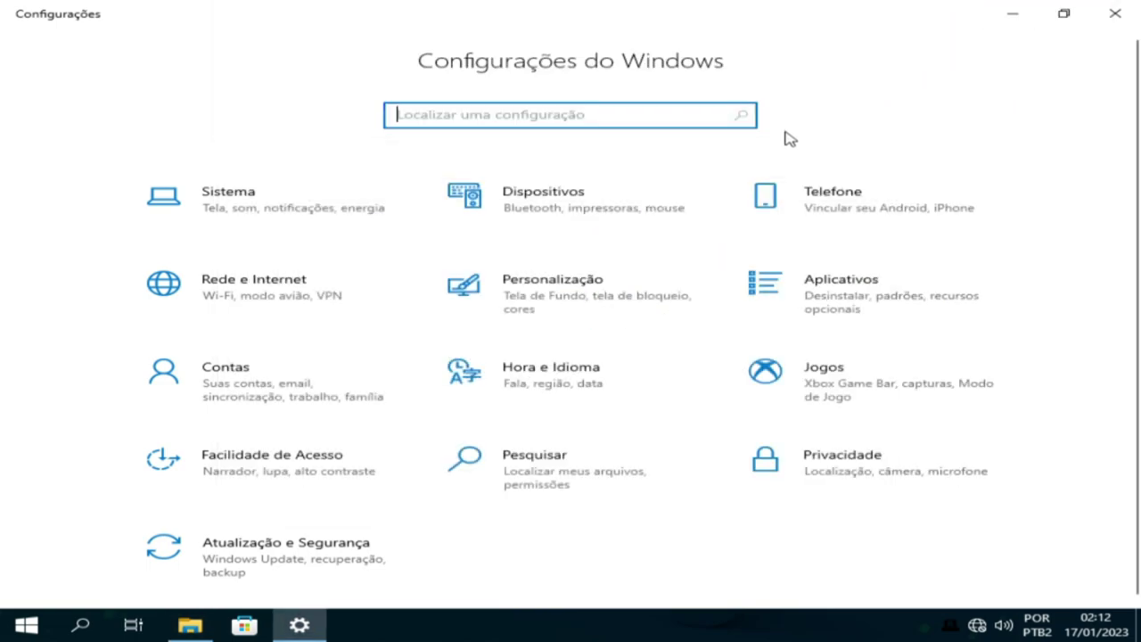
left_click(843, 385)
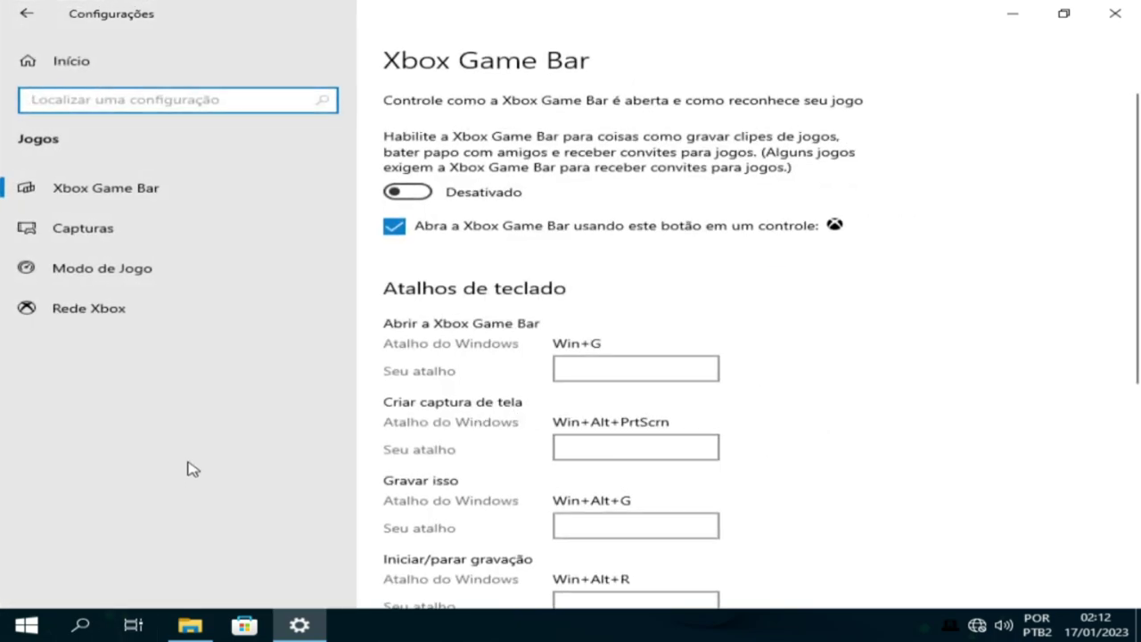
left_click(101, 194)
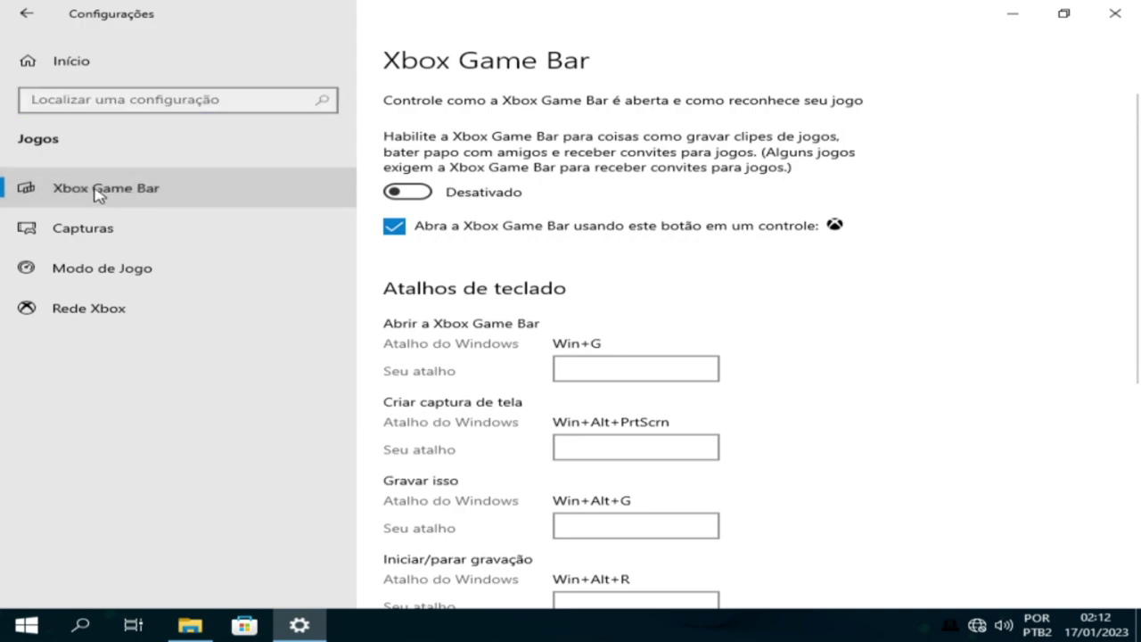
left_click(1114, 13)
Step: Launch RoundedTB from the Aplicativos folder in the list of all programs
left_click(23, 624)
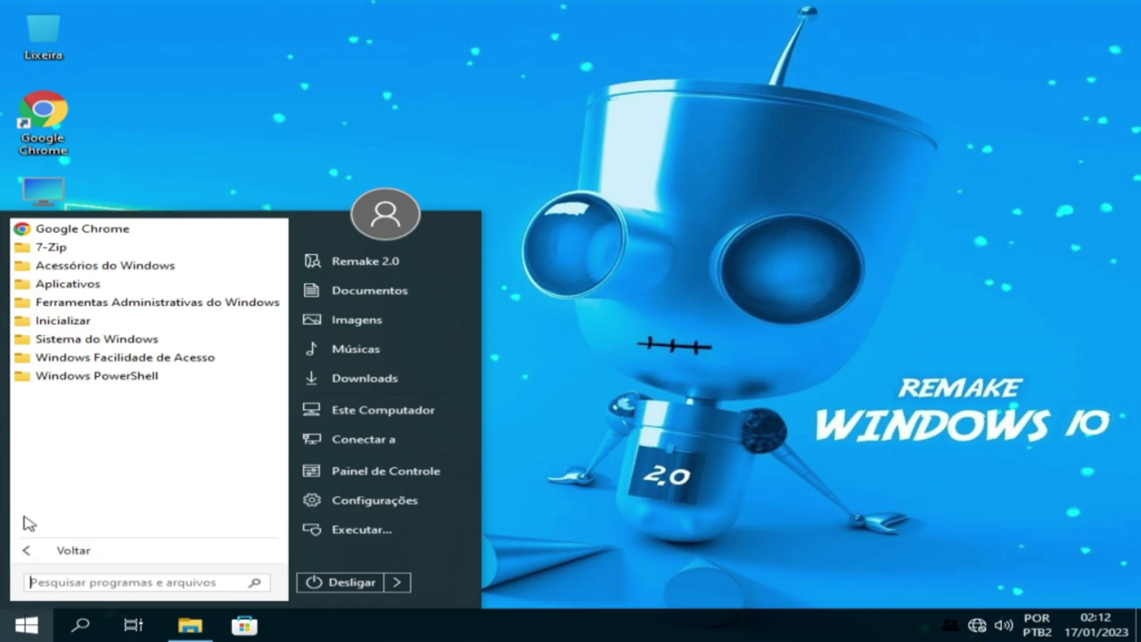
left_click(27, 551)
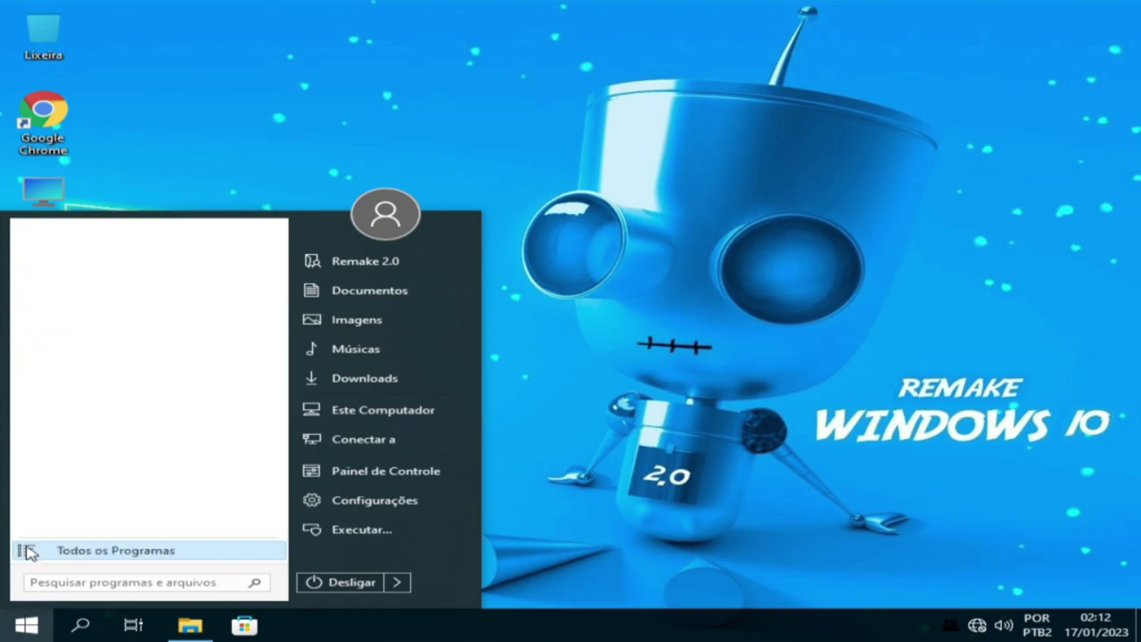
left_click(28, 551)
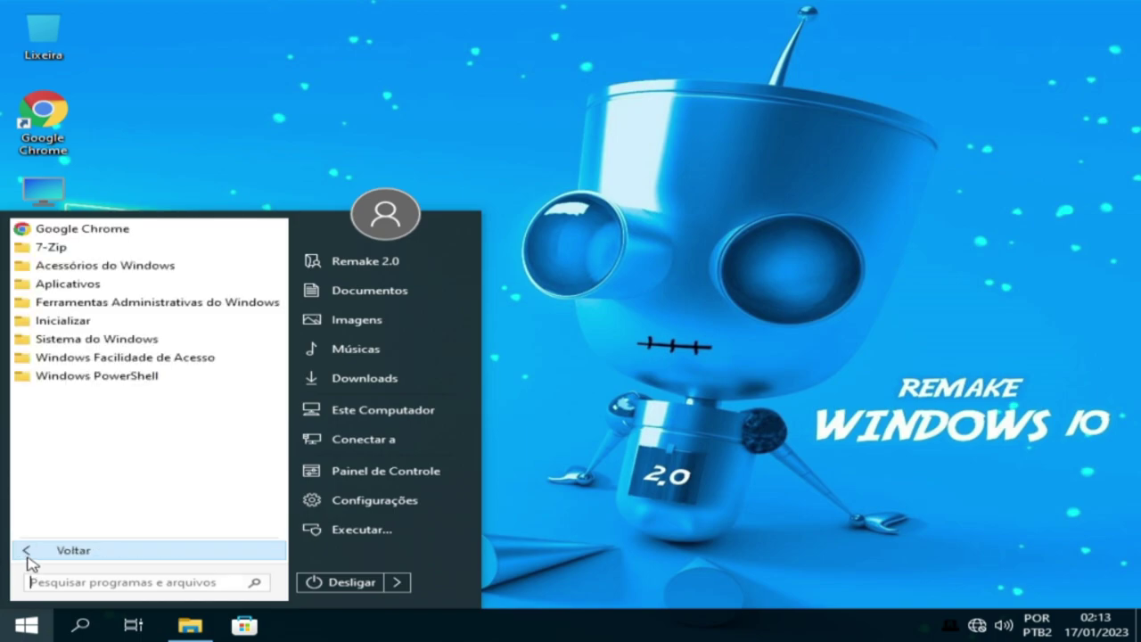
left_click(85, 286)
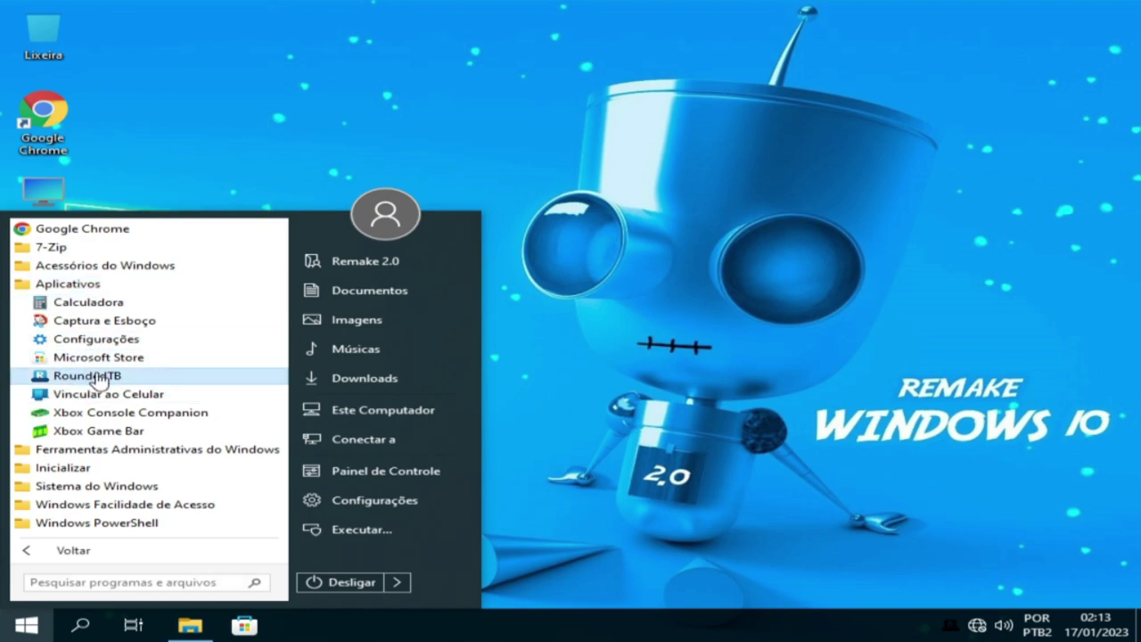
left_click_drag(98, 379, 125, 382)
left_click(107, 386)
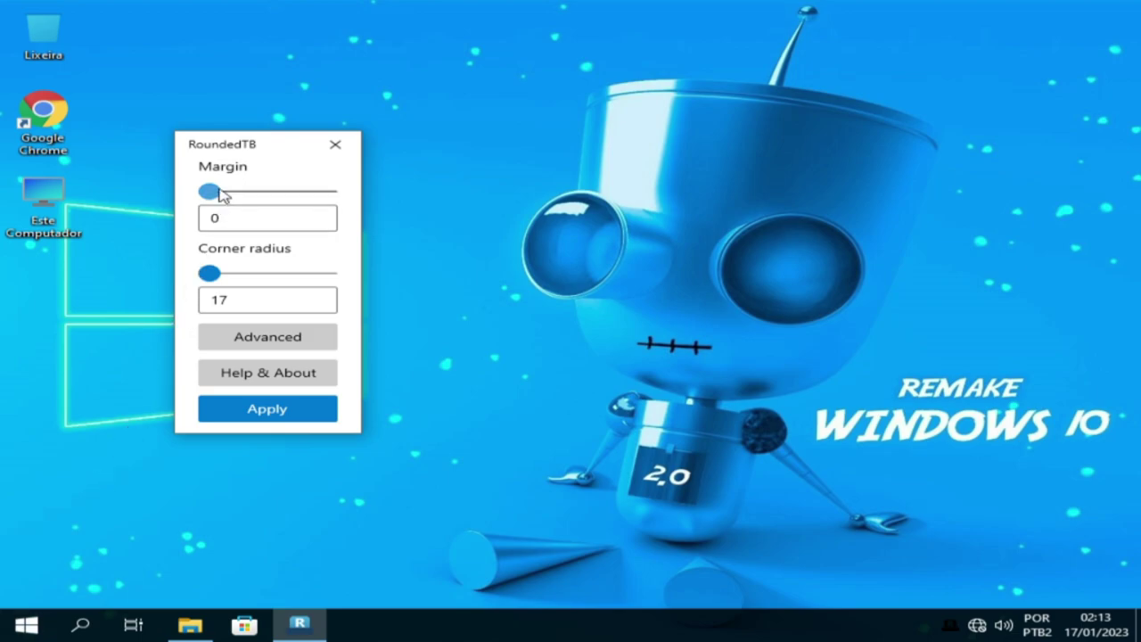
Step: Apply the RoundedTB taskbar style with margin 0 and corner radius 17
left_click_drag(217, 196, 175, 195)
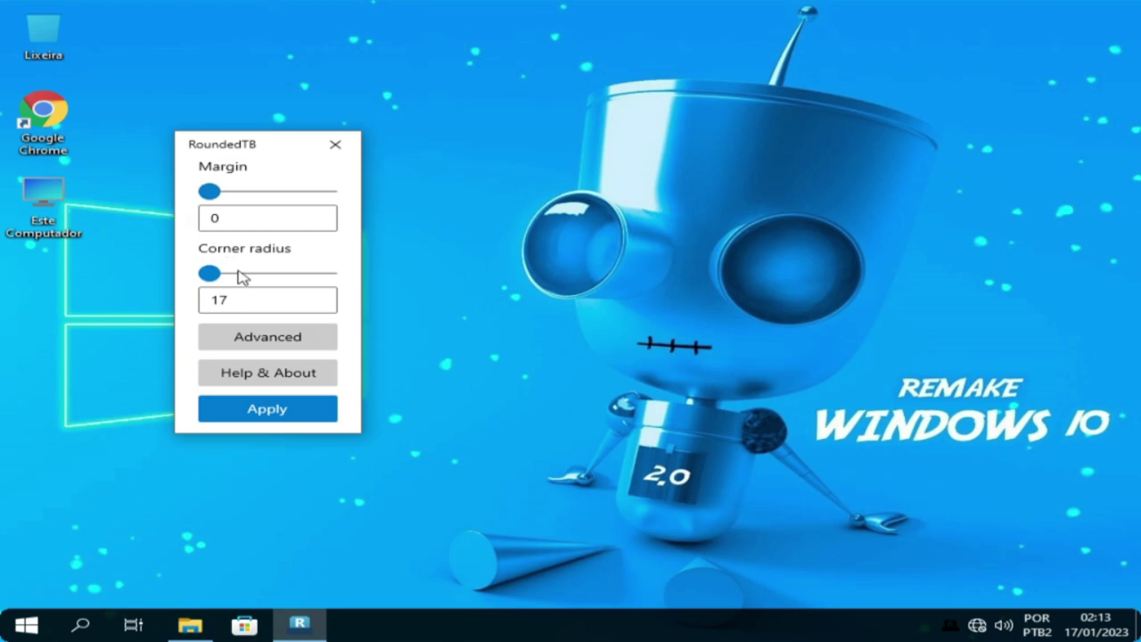
left_click(294, 418)
left_click(295, 418)
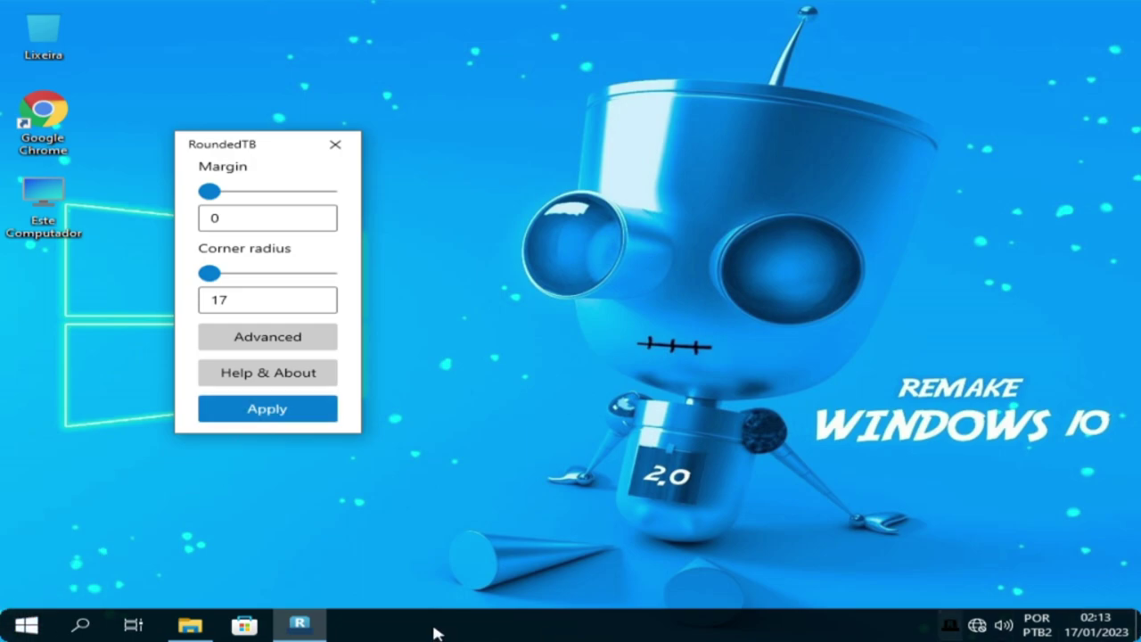
Step: Set the taskbar's corner radius to 48 and apply it
double_click(216, 299)
key("BackSpace")
left_click_drag(212, 275, 294, 283)
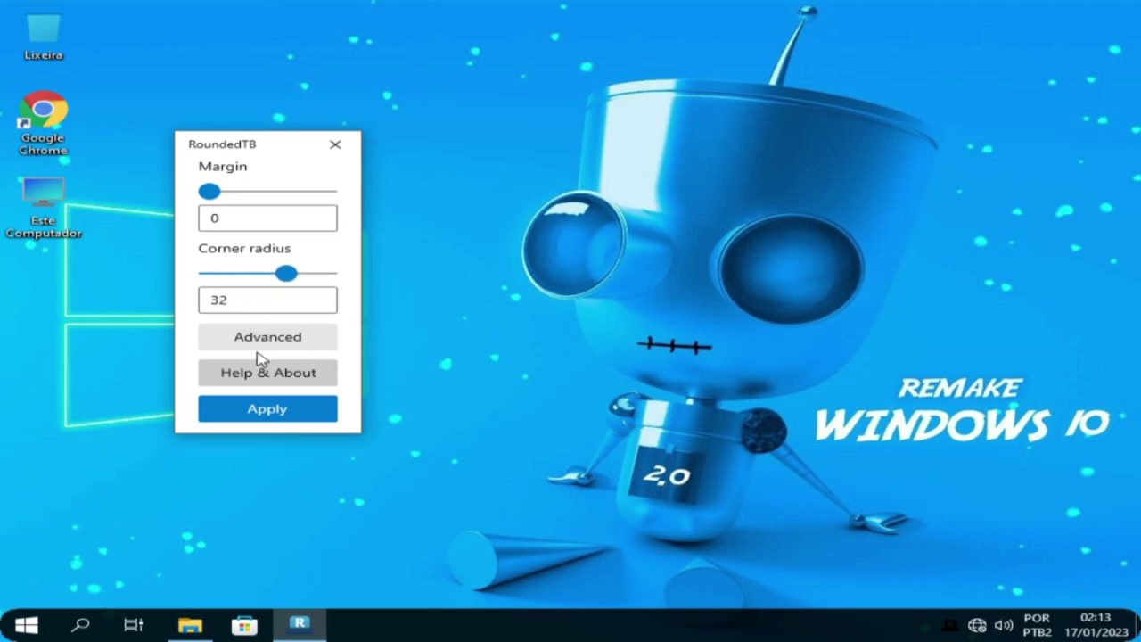
left_click_drag(285, 273, 339, 295)
left_click(267, 416)
Step: Try a taskbar margin of 10, and return the margin to 0
left_click_drag(212, 194, 260, 212)
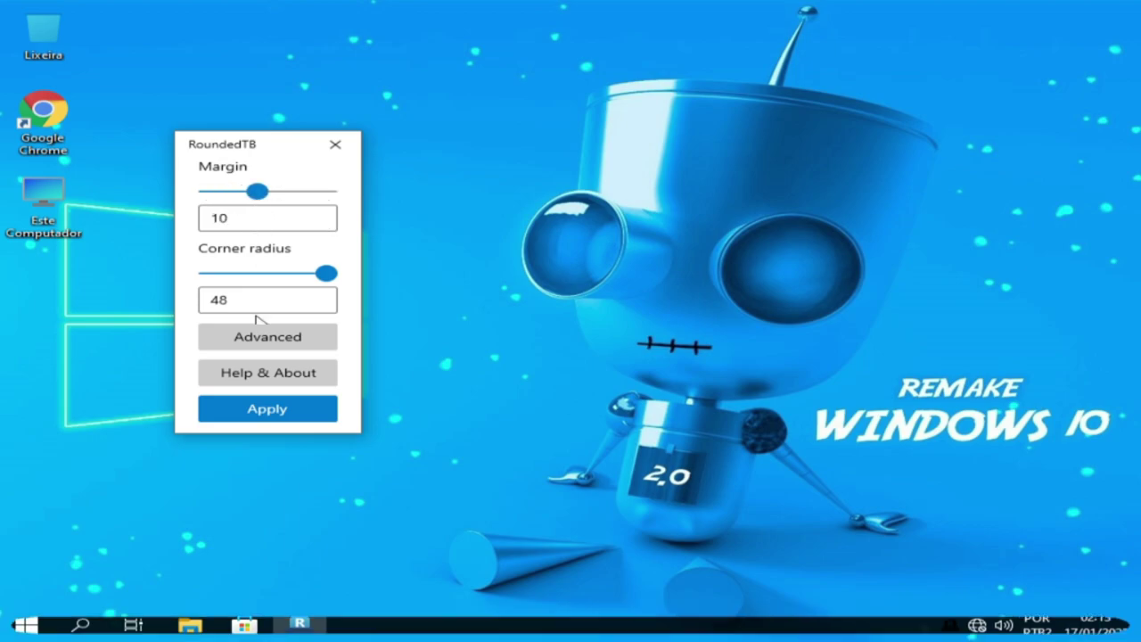
left_click(263, 407)
left_click_drag(257, 191, 175, 217)
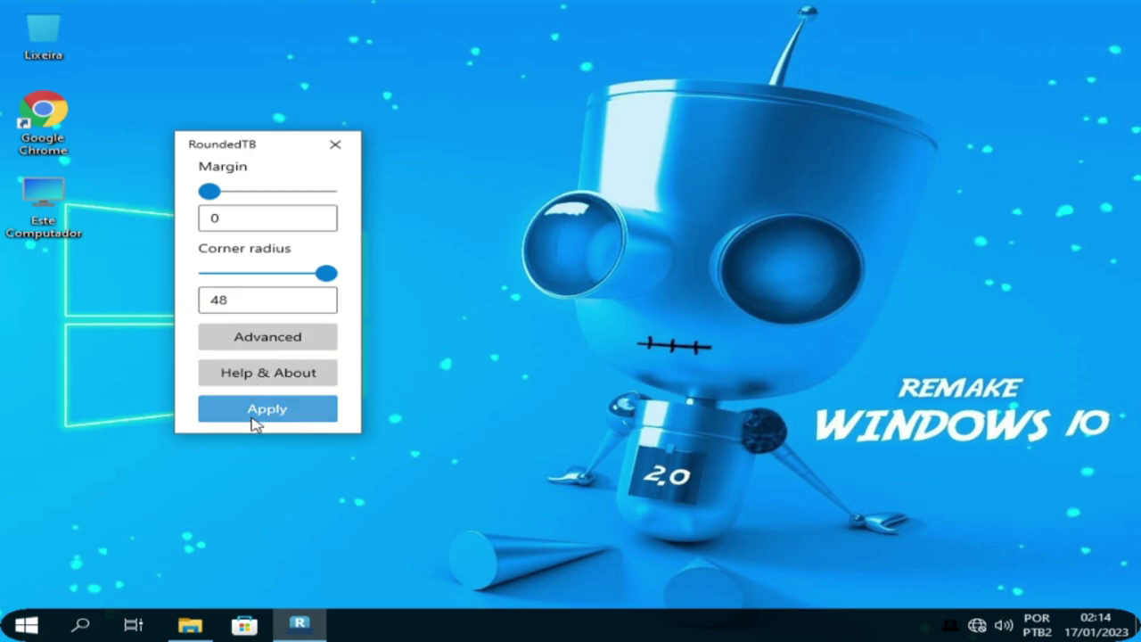
left_click(32, 625)
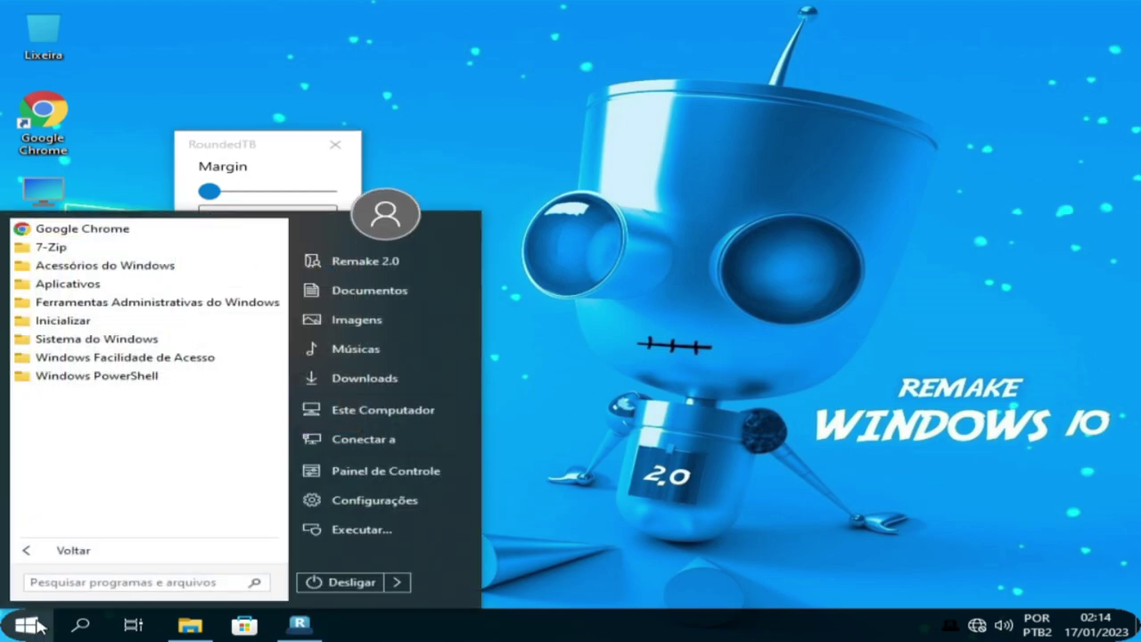
left_click(36, 627)
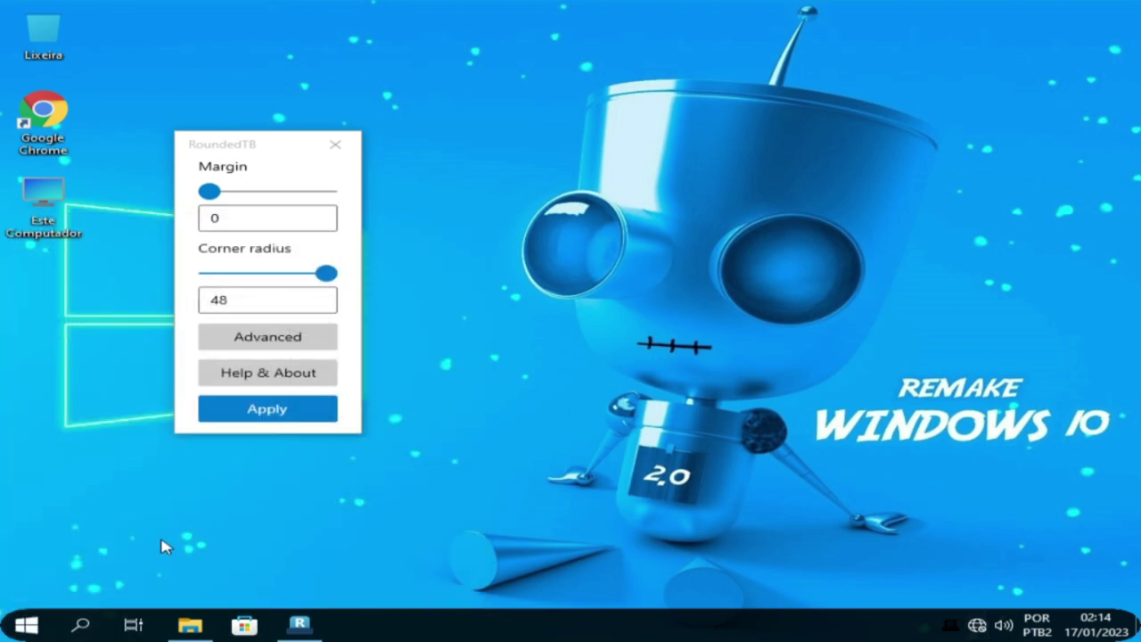
Step: Review the advanced options of RoundedTB and close its window
left_click(295, 347)
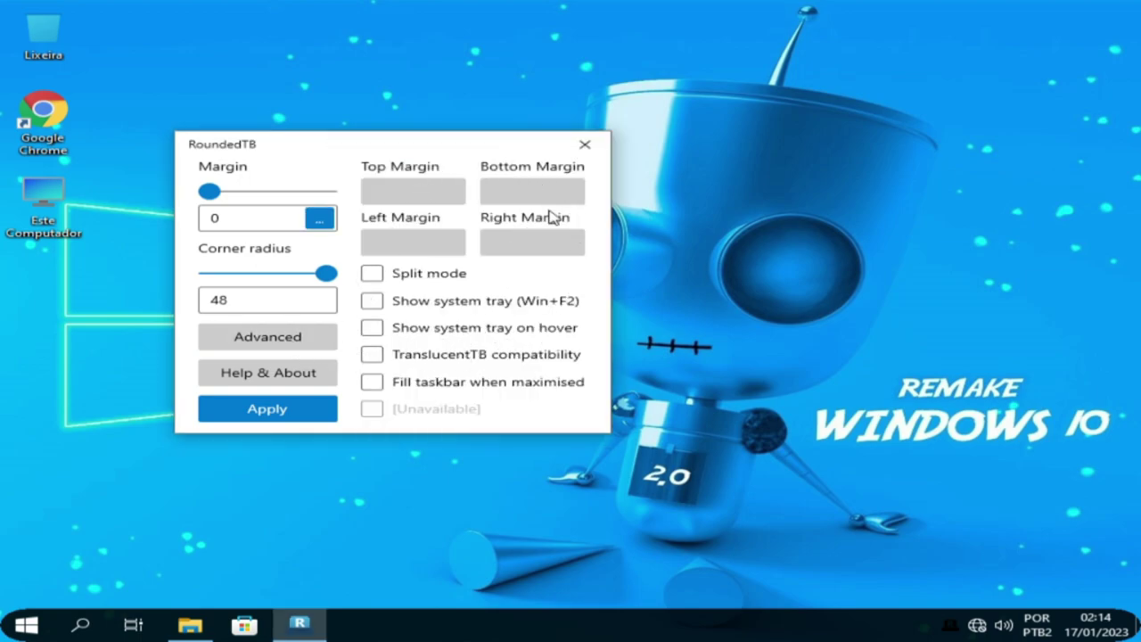
left_click(583, 145)
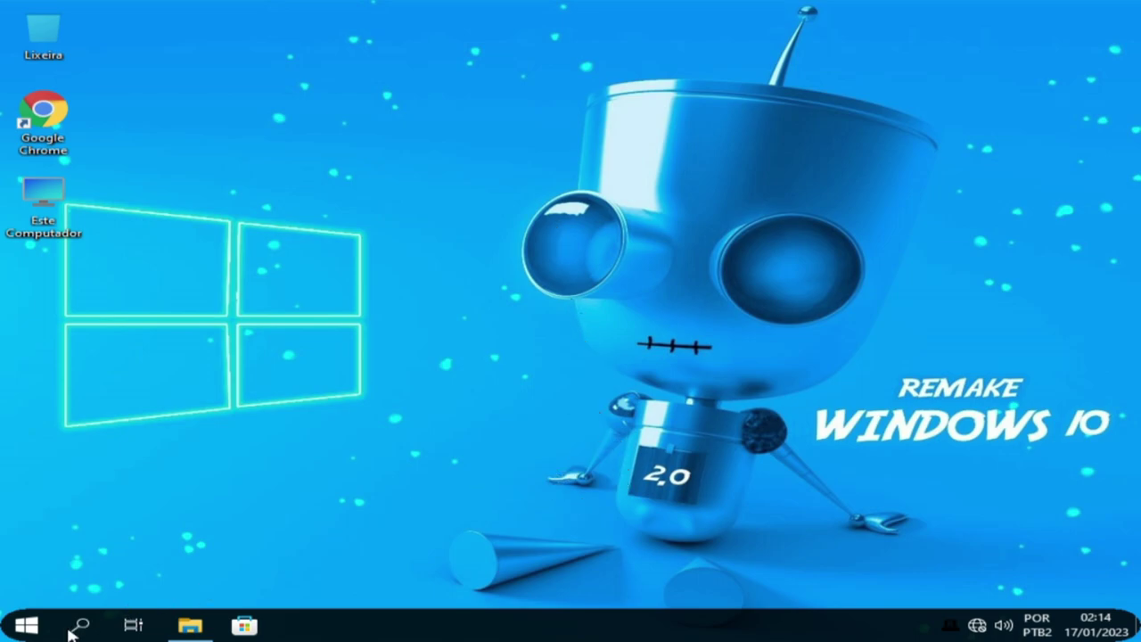
left_click(26, 624)
left_click(27, 624)
Step: Run the + FPS optimisation from the desktop's Otimizar options
right_click(330, 310)
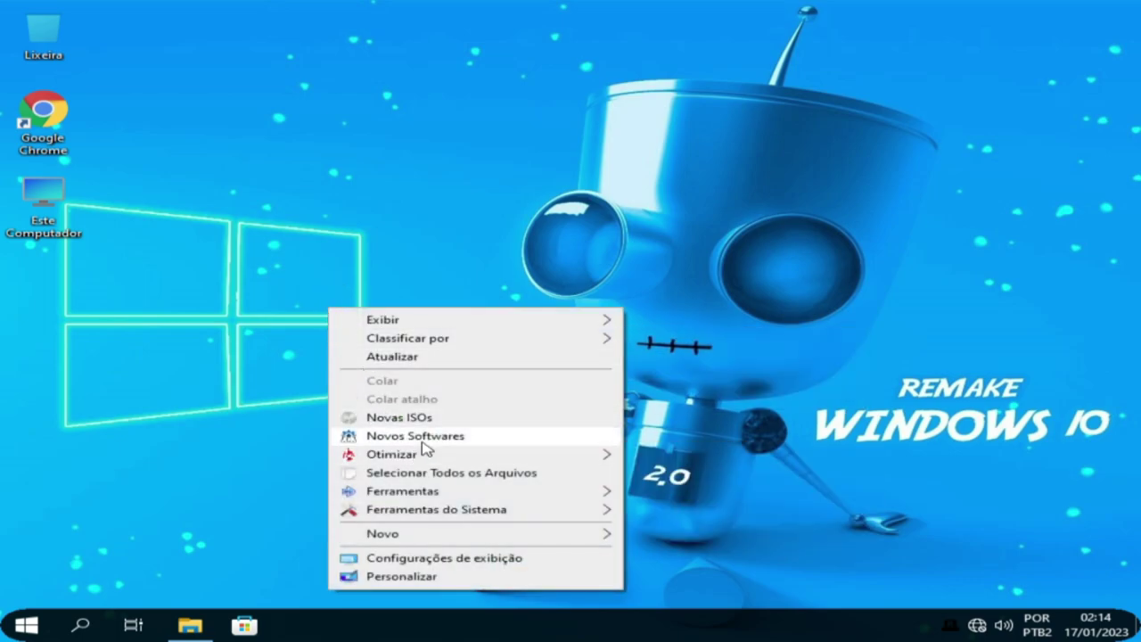
mouse_move(474, 453)
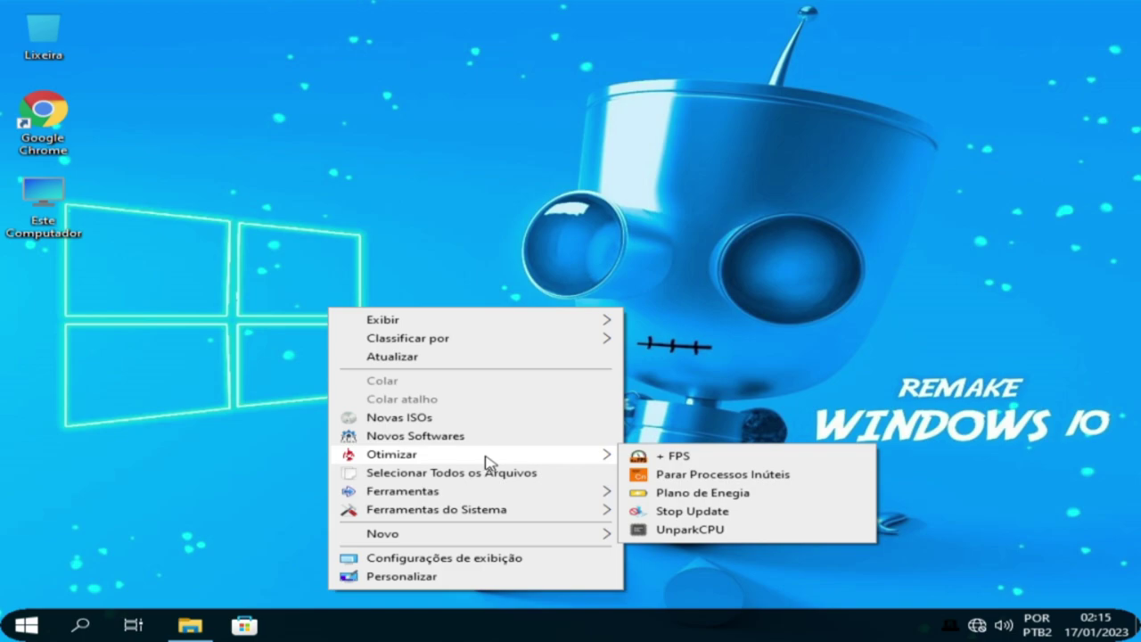
left_click(674, 456)
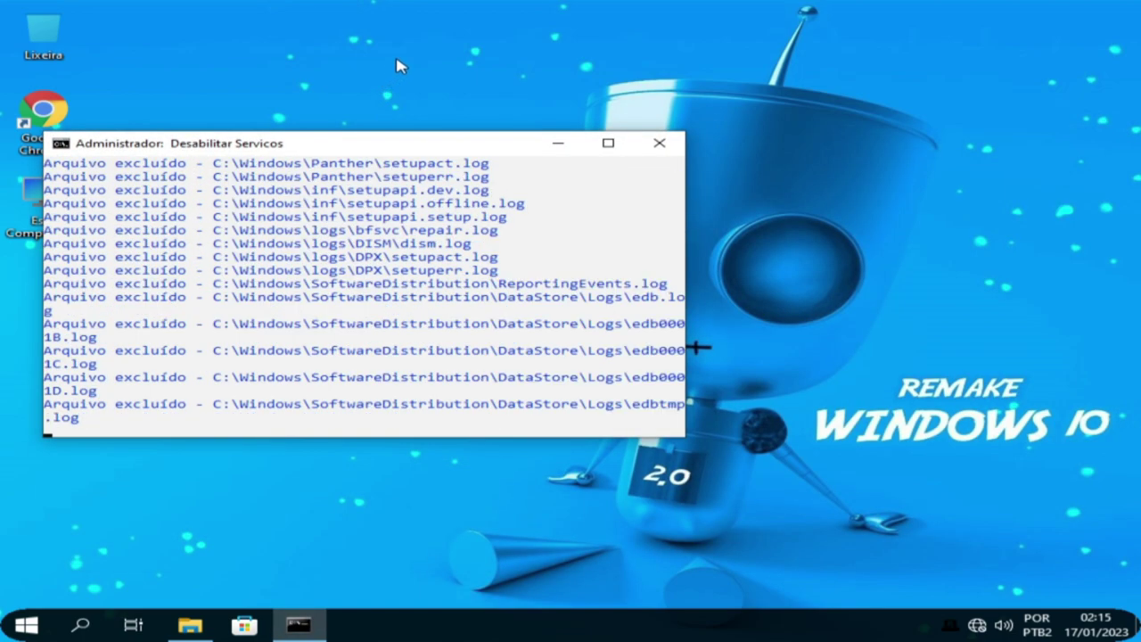
Step: Launch the Plano de Enegia tool from the desktop's Otimizar options
right_click(398, 61)
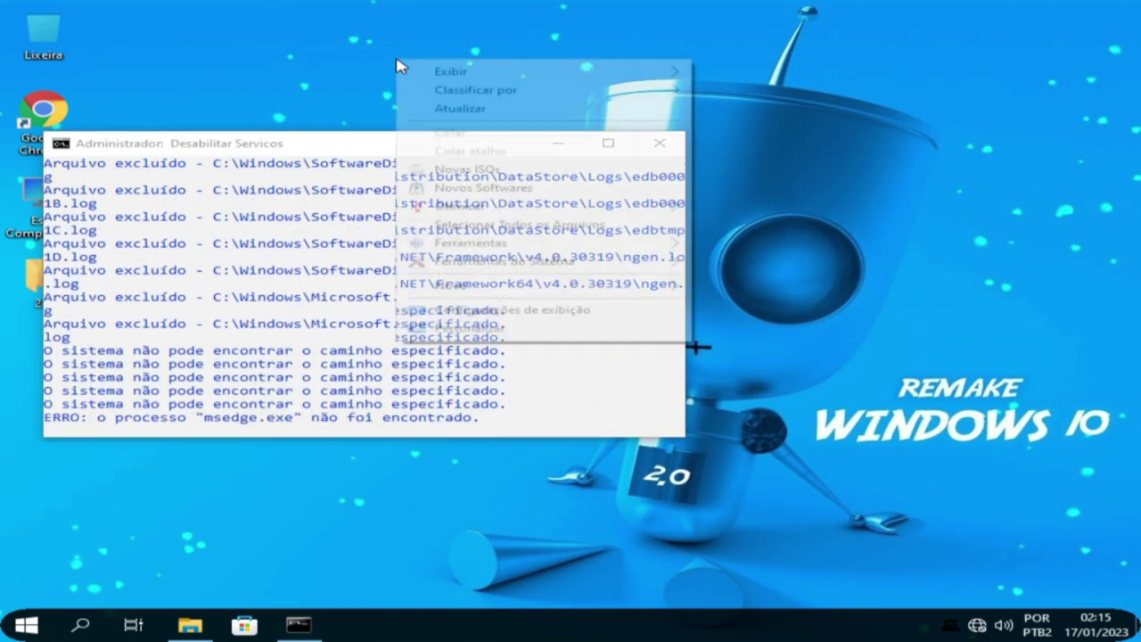
mouse_move(664, 211)
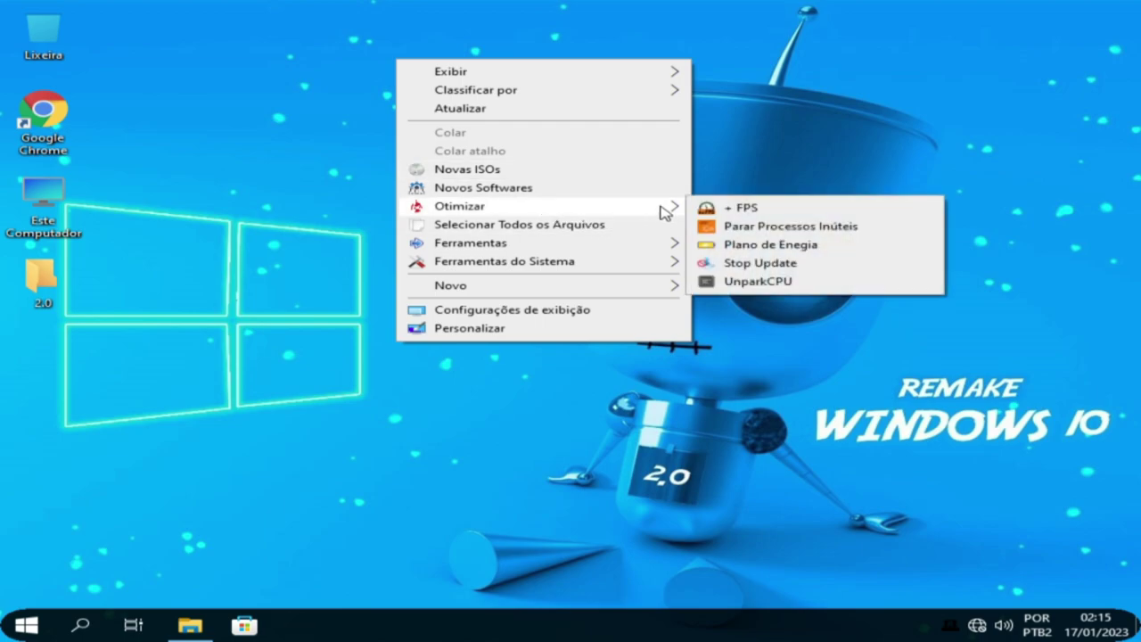
left_click(785, 246)
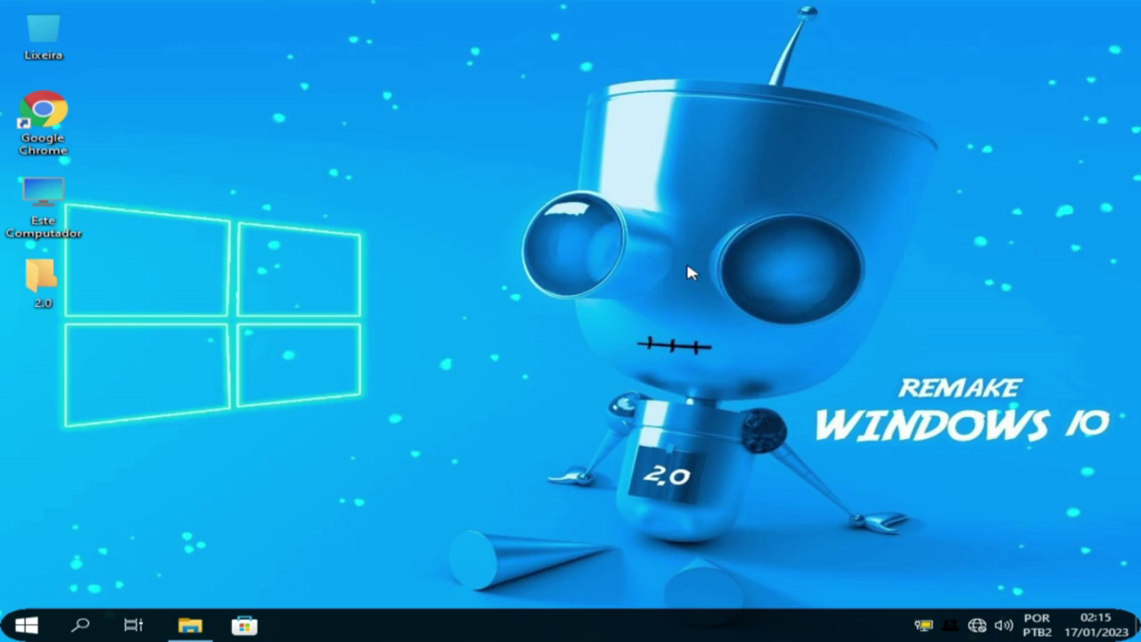
Step: Select the Gaming Test Power Plan in the Control Panel's power options and close the window
left_click(27, 624)
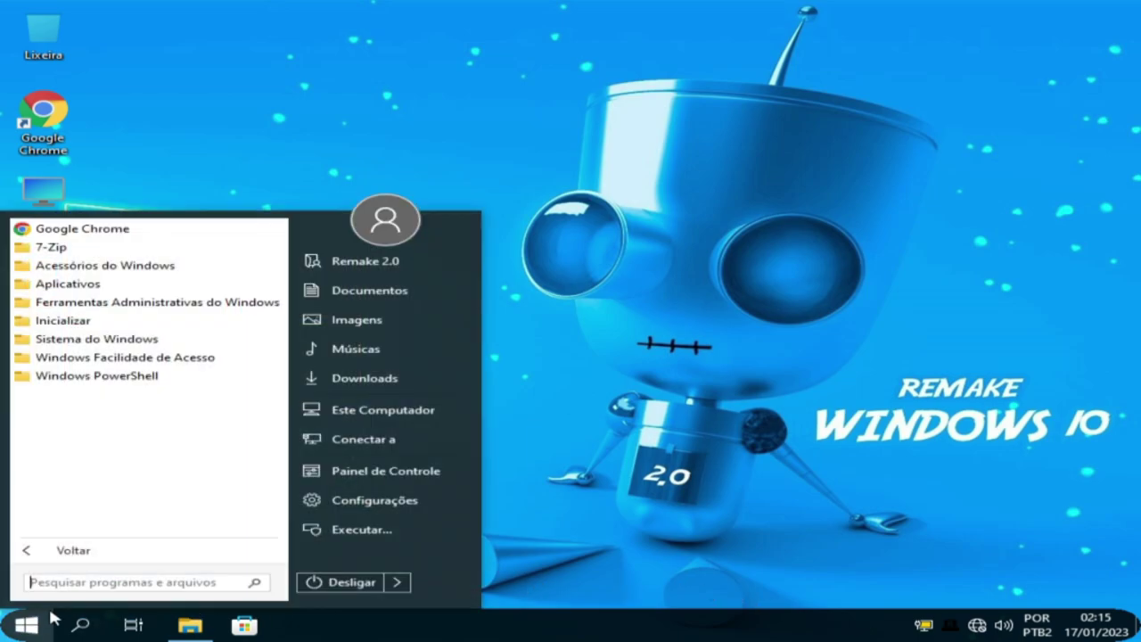
left_click(384, 469)
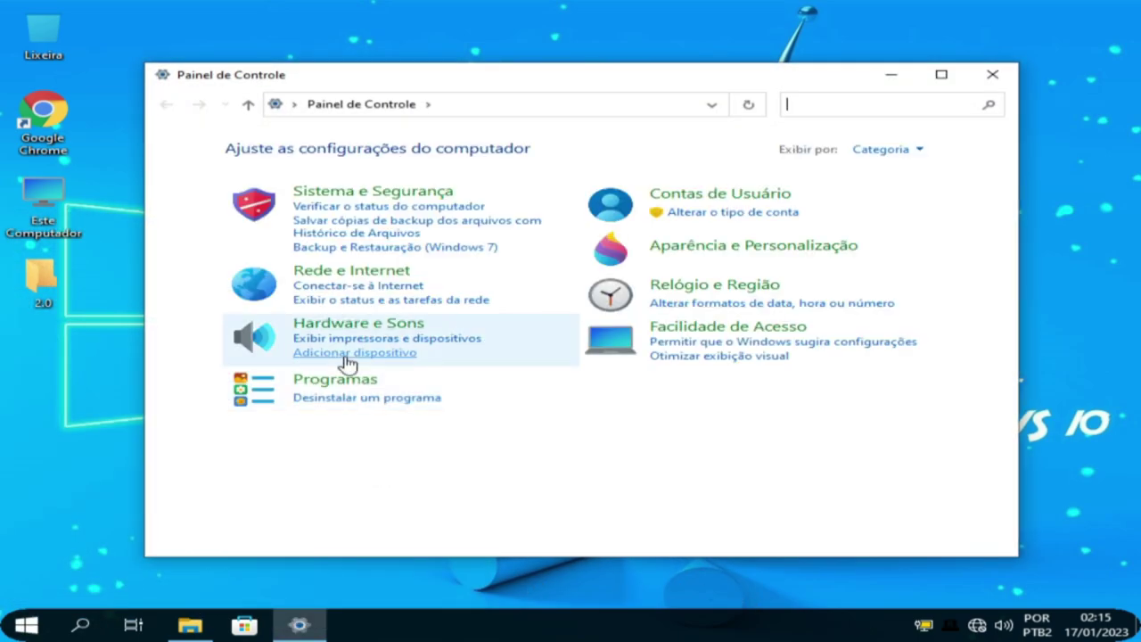
left_click(383, 324)
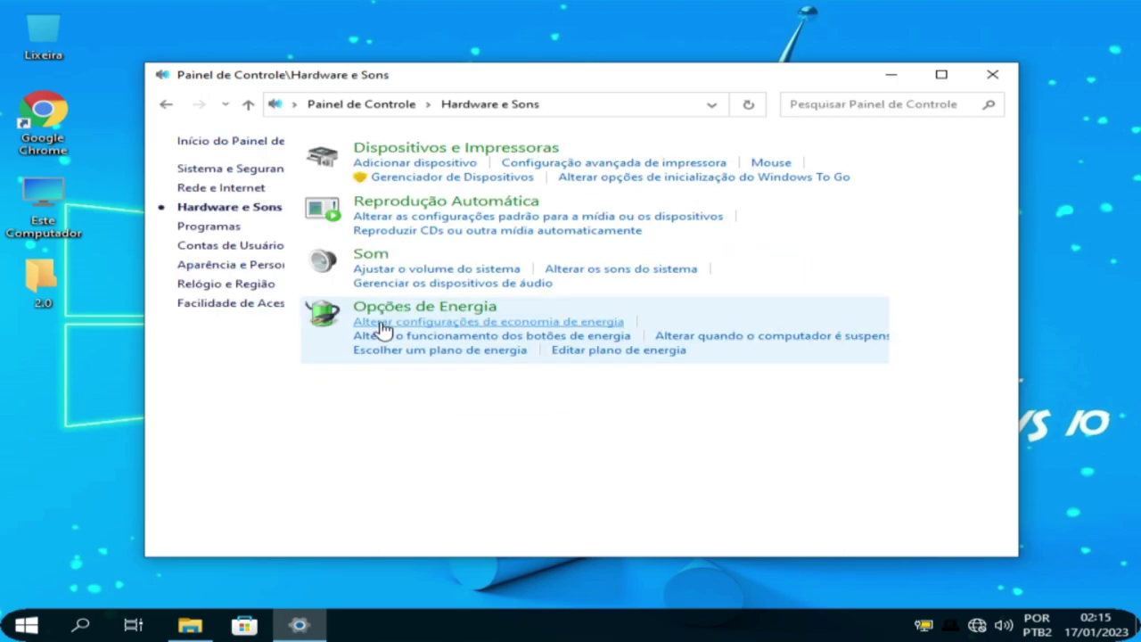
left_click(493, 310)
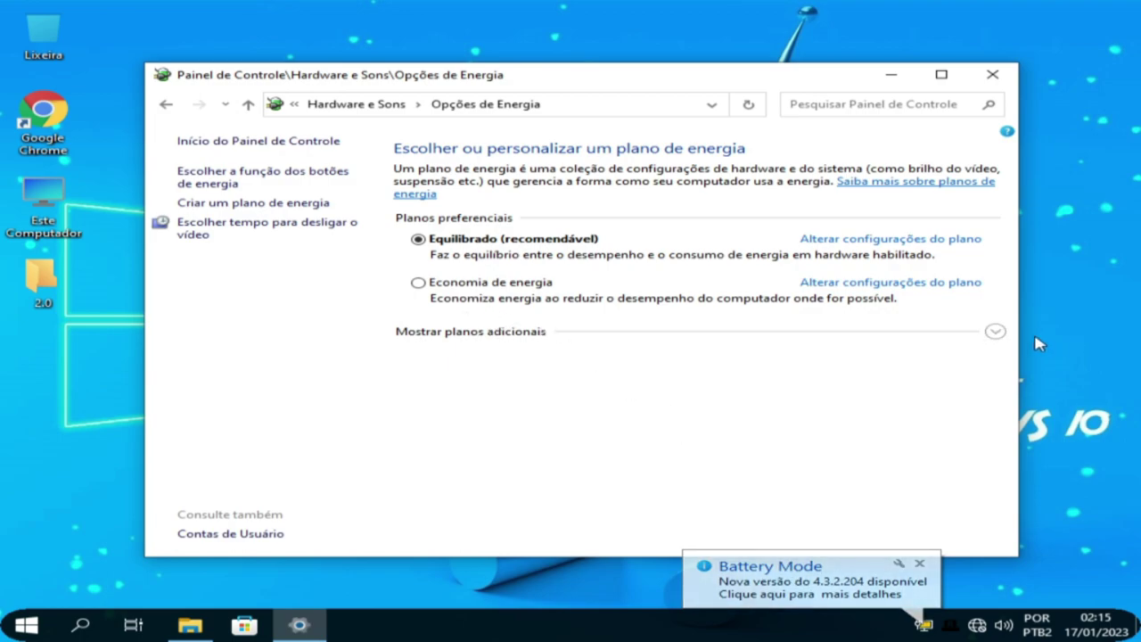
left_click(995, 333)
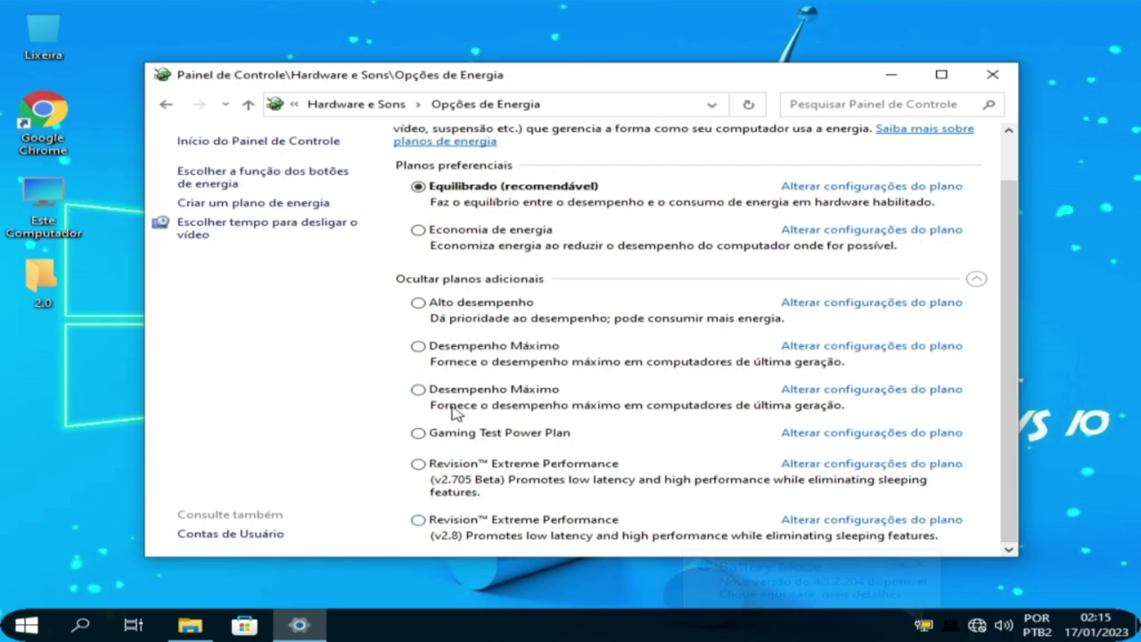
left_click(418, 434)
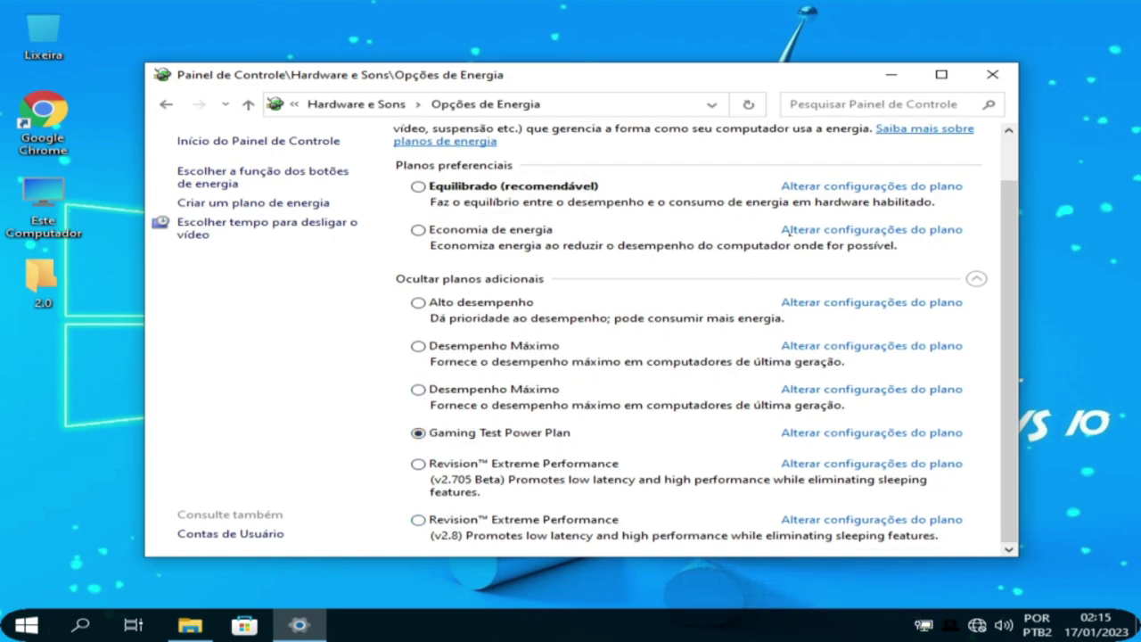
left_click(992, 74)
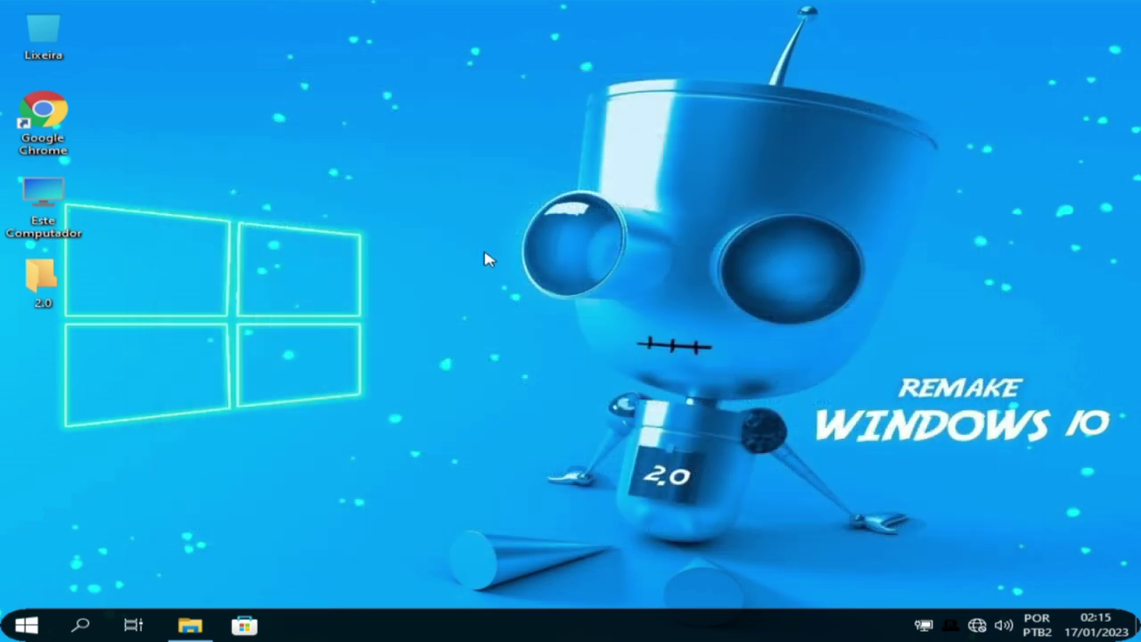
Step: Launch Stop Update from the desktop's Otimizar options and apply Activar Serviço to the Windows update service
right_click(484, 252)
mouse_move(759, 438)
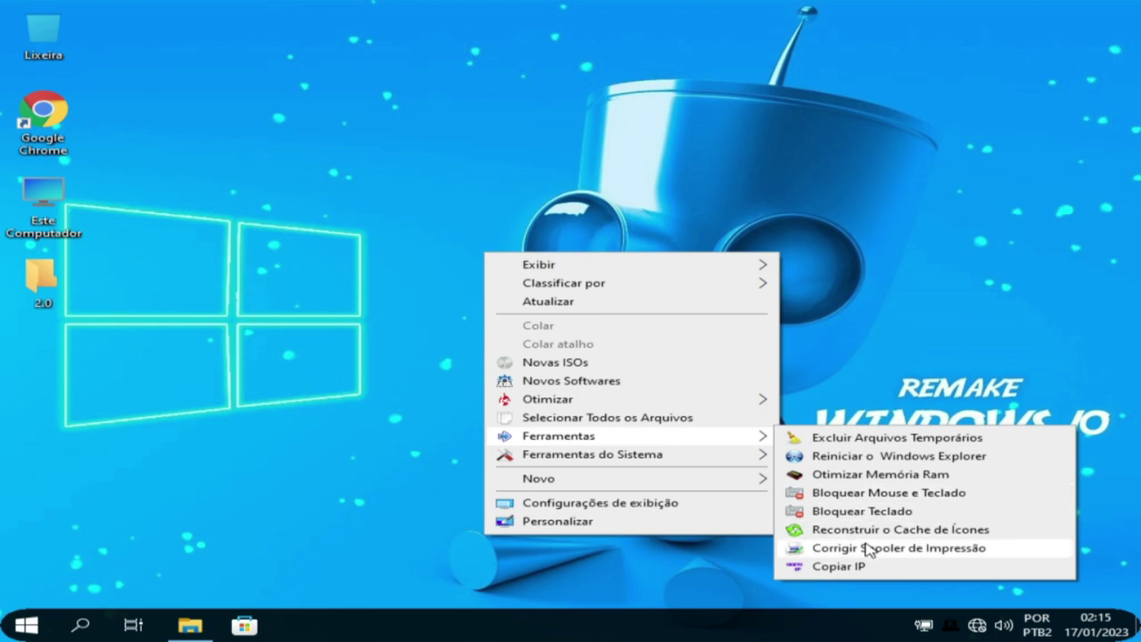
mouse_move(673, 399)
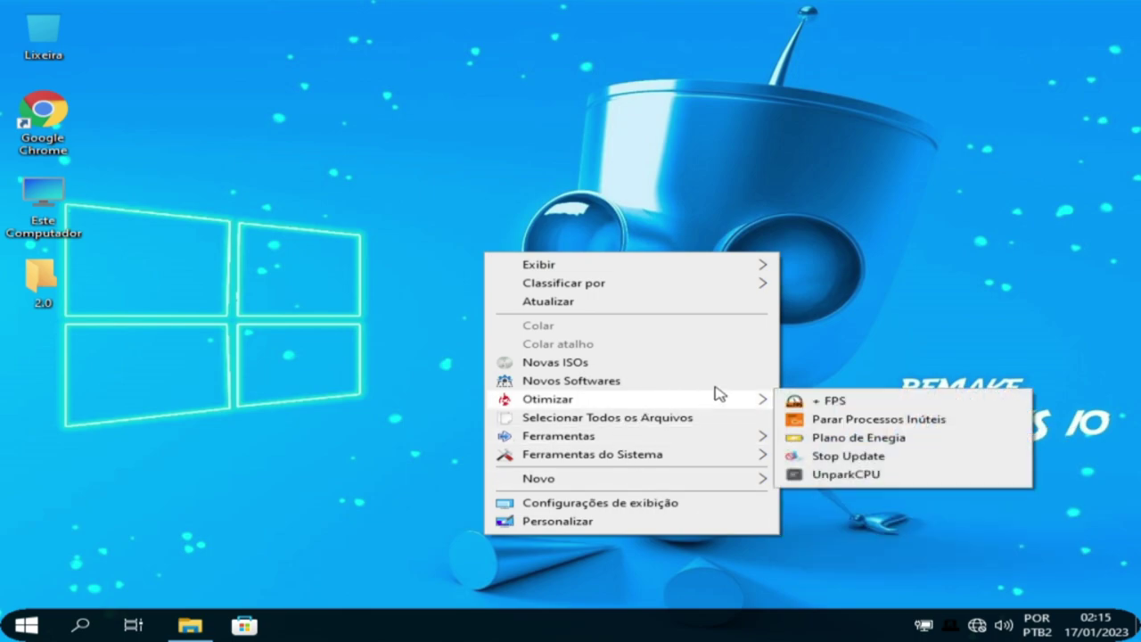
left_click(851, 456)
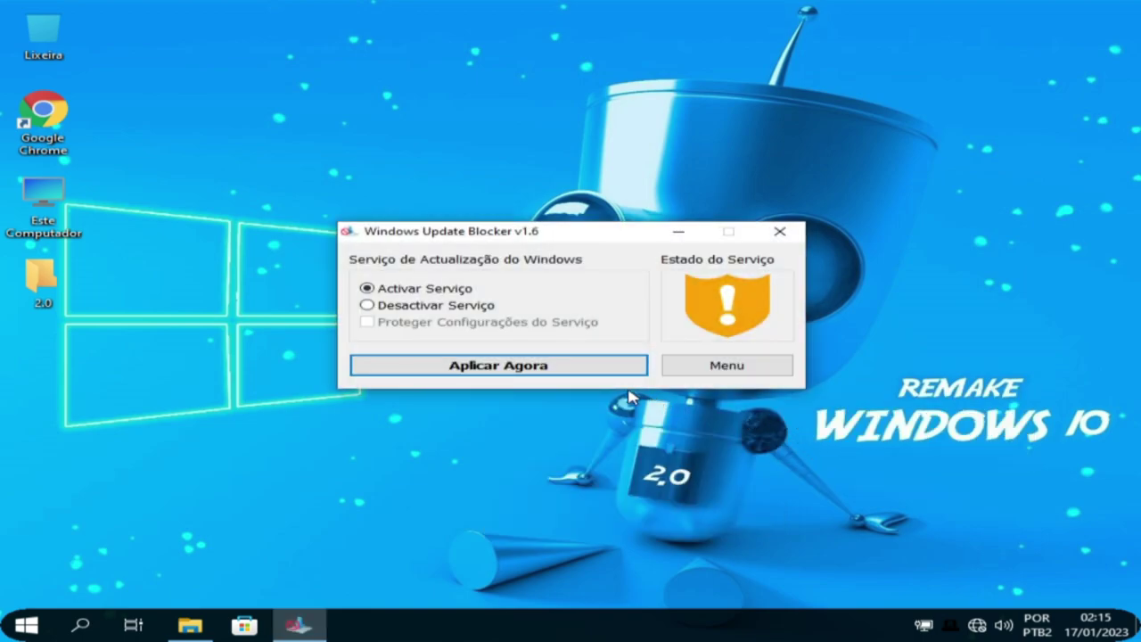
left_click(612, 369)
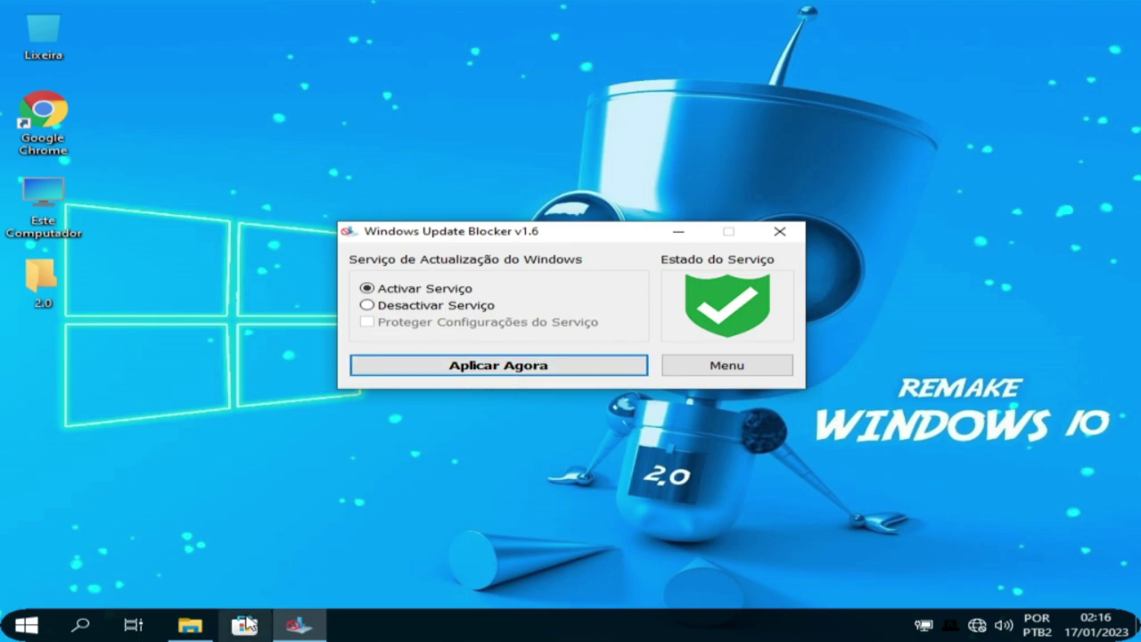
Step: Disable the Windows update service with Proteger Configurações do Serviço enabled, and apply the change
left_click(366, 305)
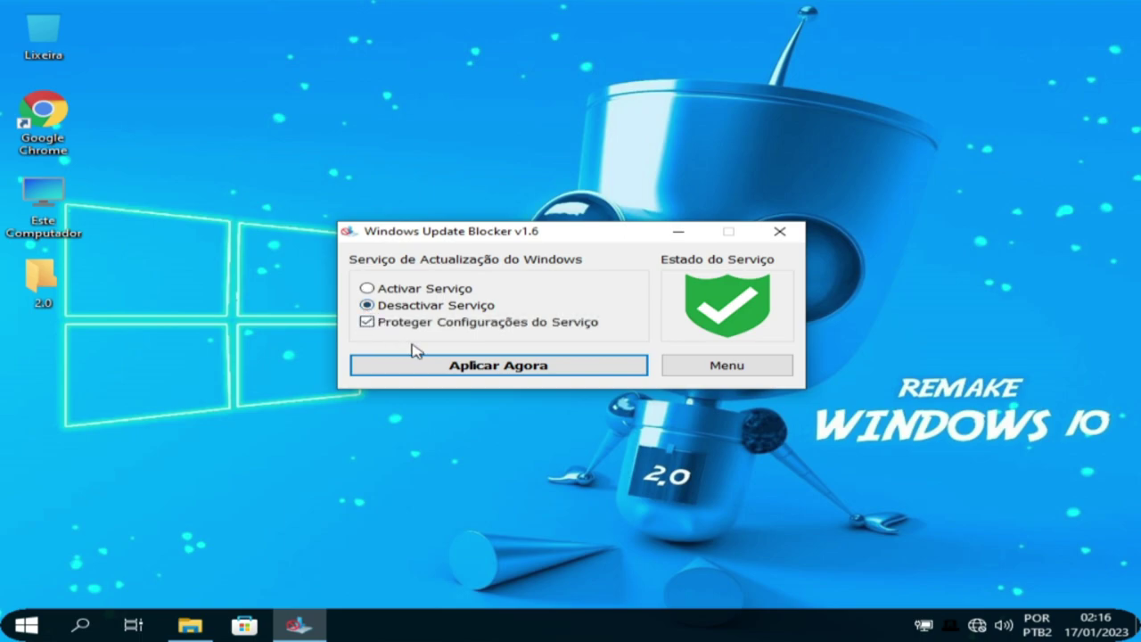
left_click(486, 363)
Step: Launch UnparkCPU from the desktop's Otimizar options and check the status of the parked CPUs
right_click(259, 225)
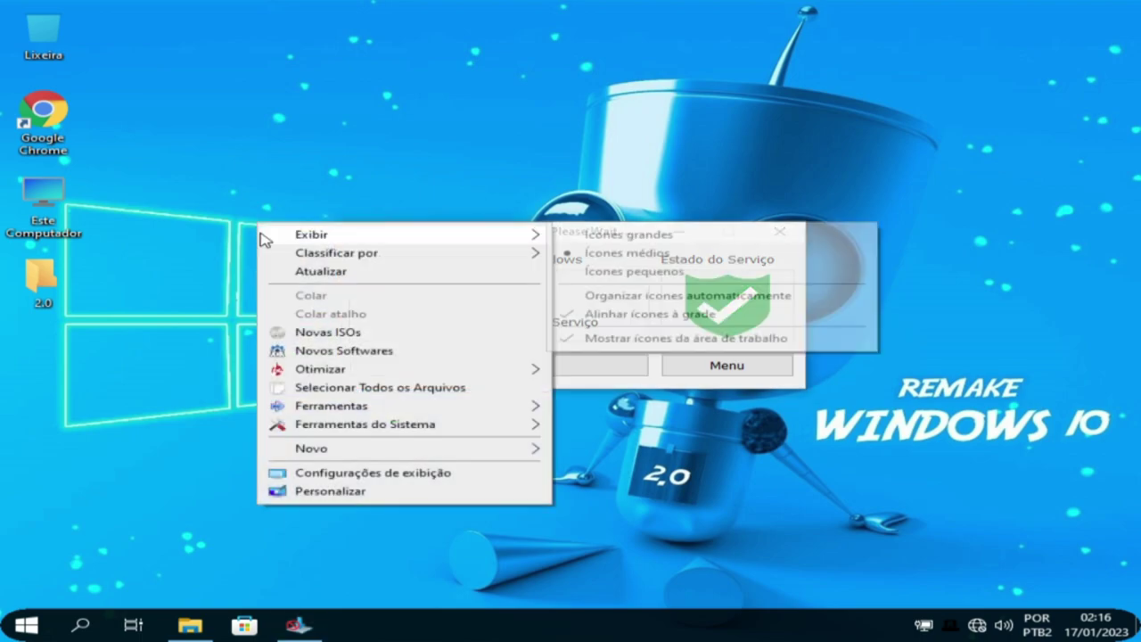
mouse_move(535, 373)
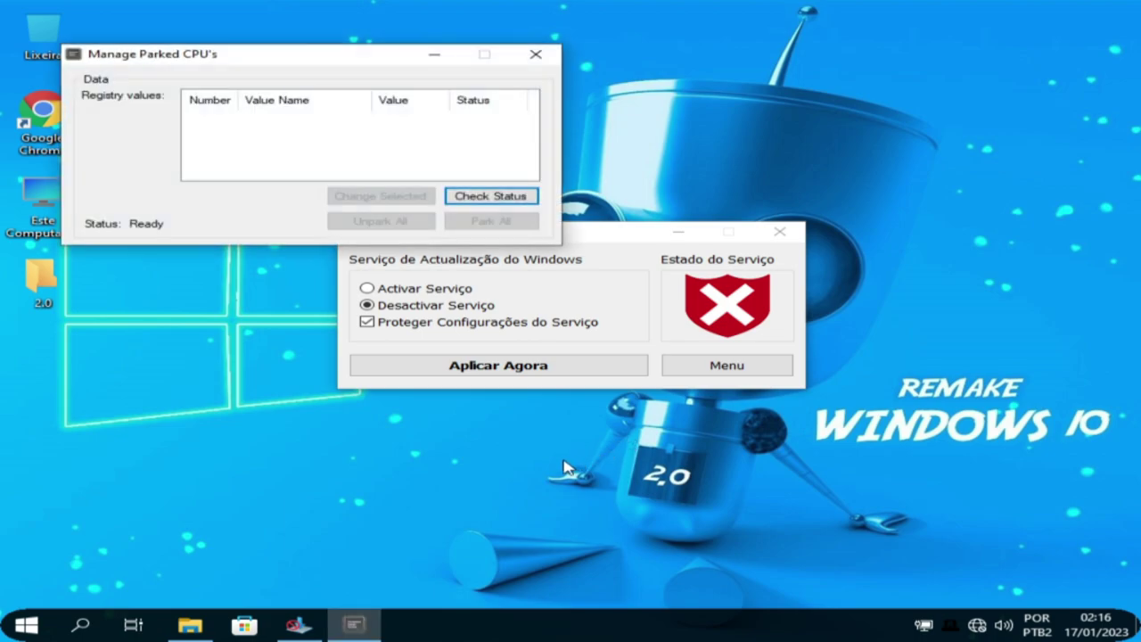
left_click(493, 203)
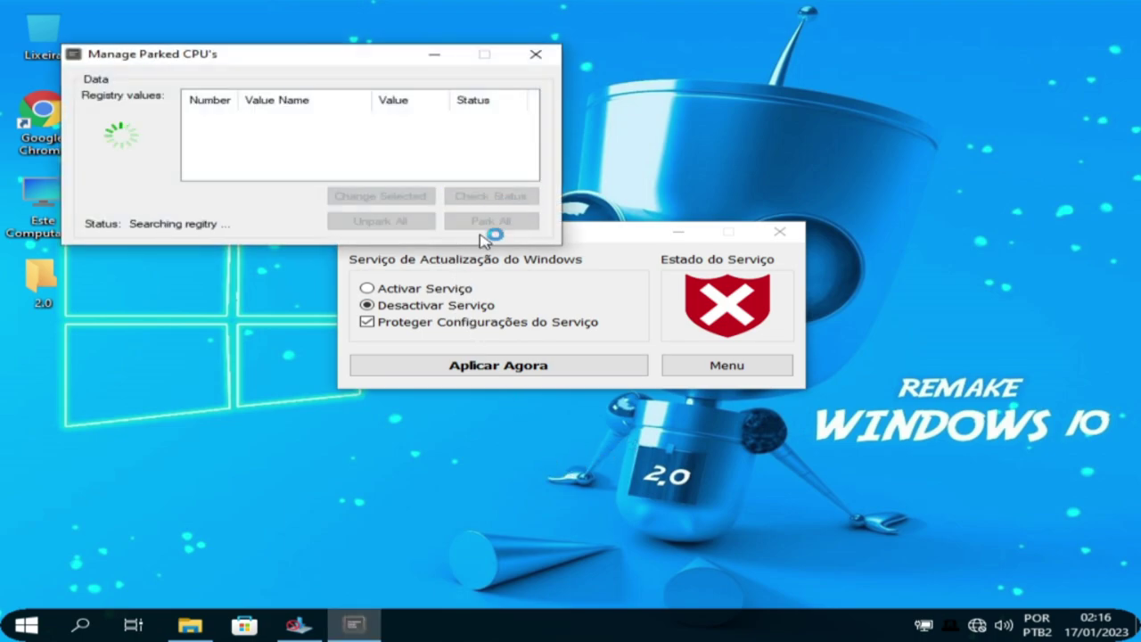
right_click(239, 379)
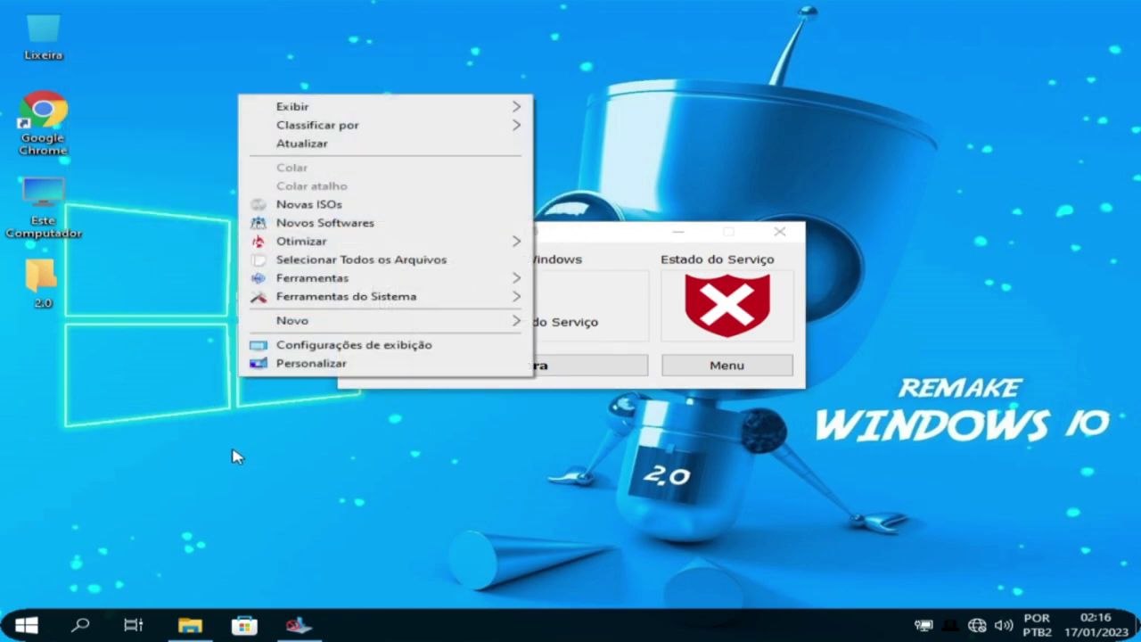
Step: Open System Configuration through the Run dialog and show the advanced boot options for Windows 10
key("super+r")
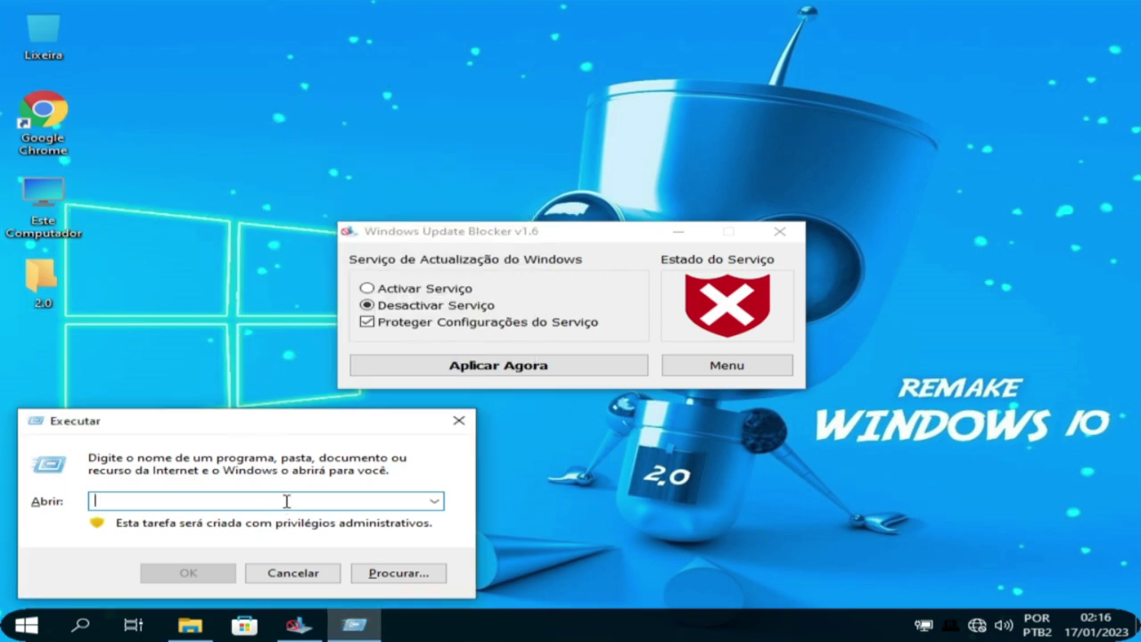
type("msco")
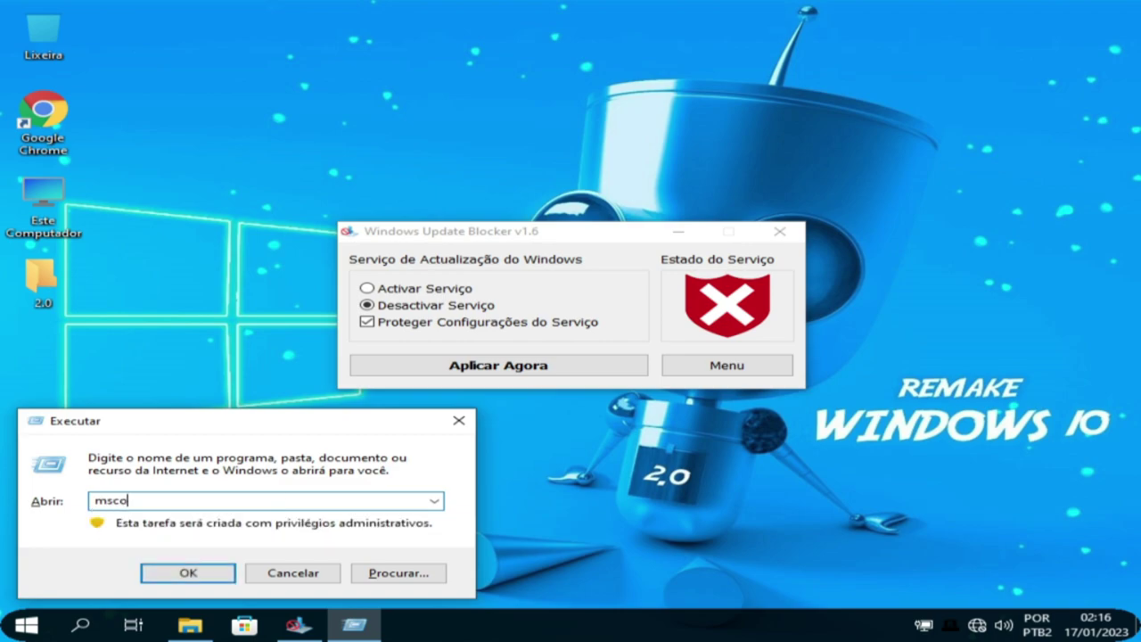
key("Return")
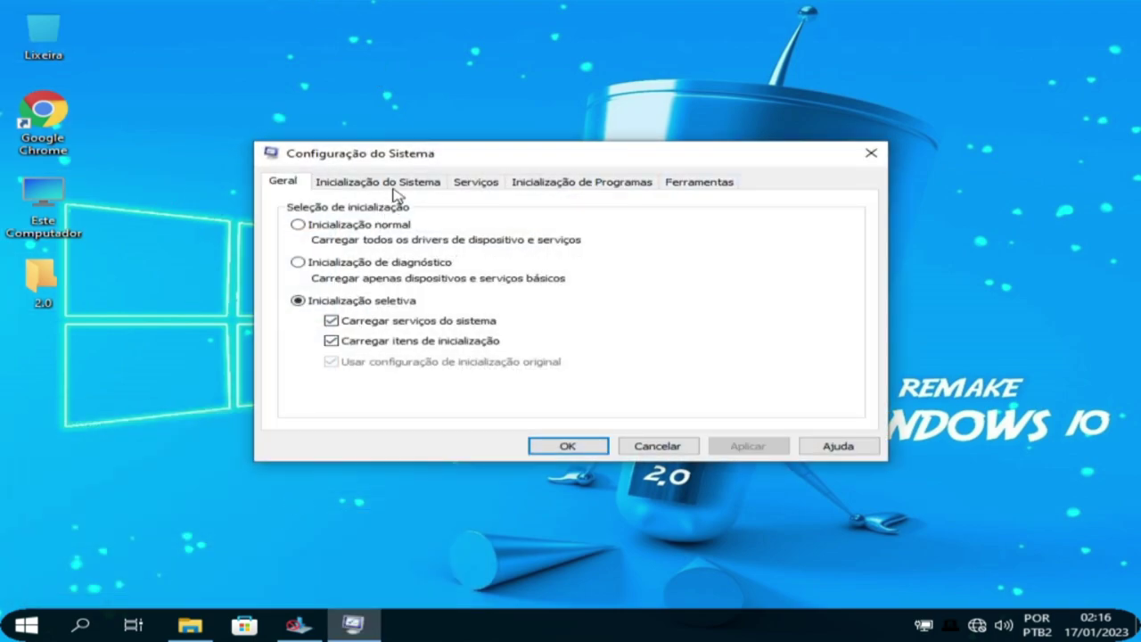
left_click(393, 187)
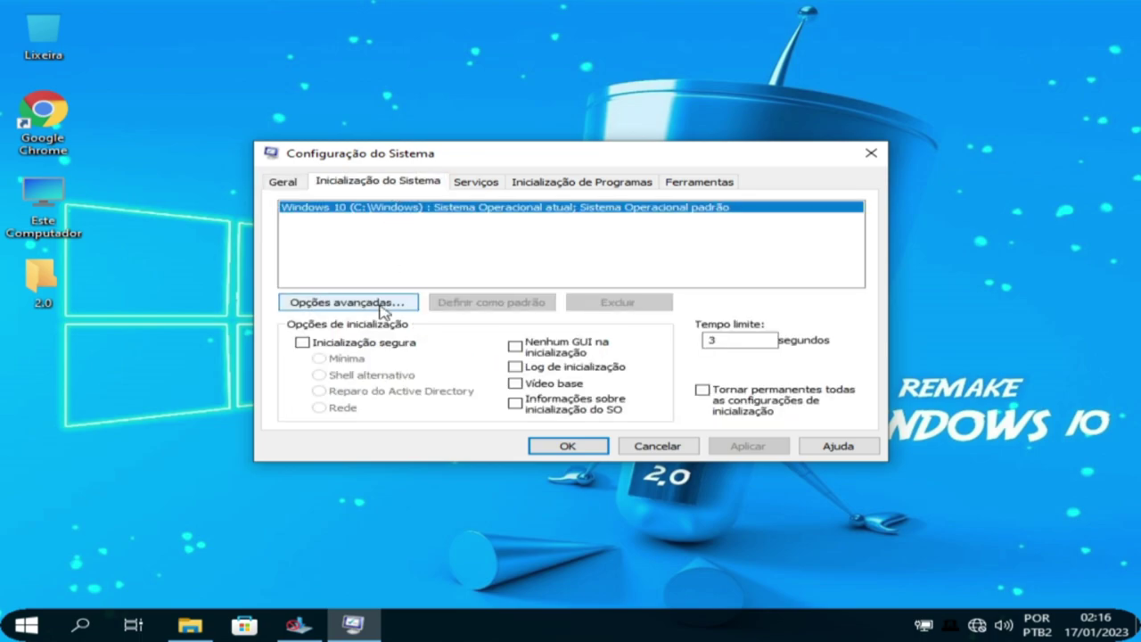
left_click(384, 303)
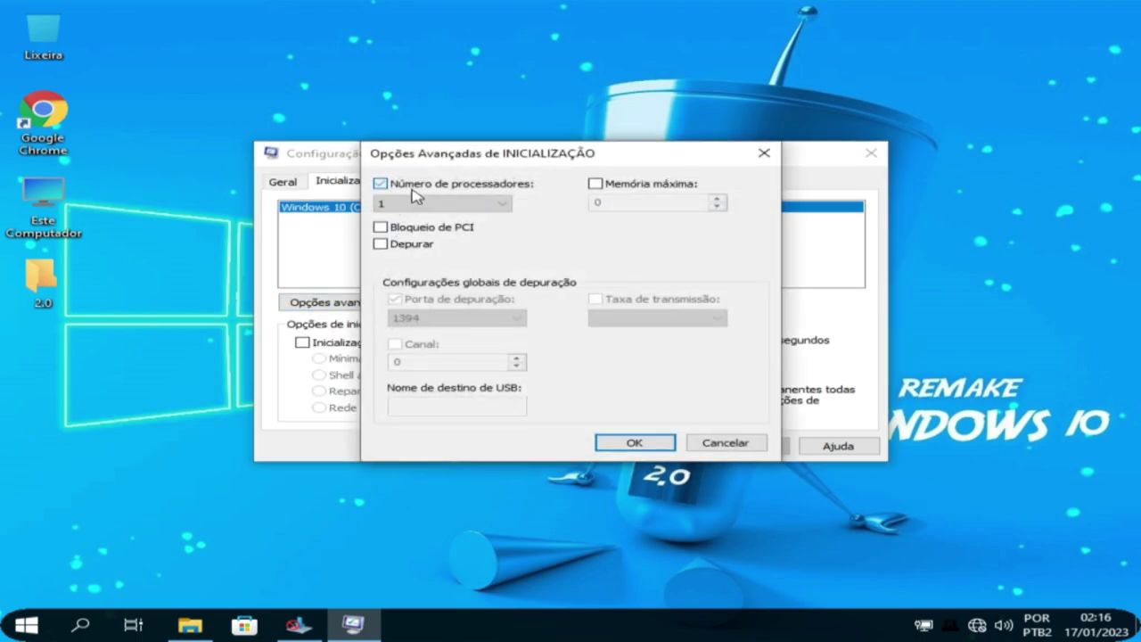
Step: Try limiting the boot processor number to 1, and close System Configuration without saving
left_click(413, 194)
left_click(419, 203)
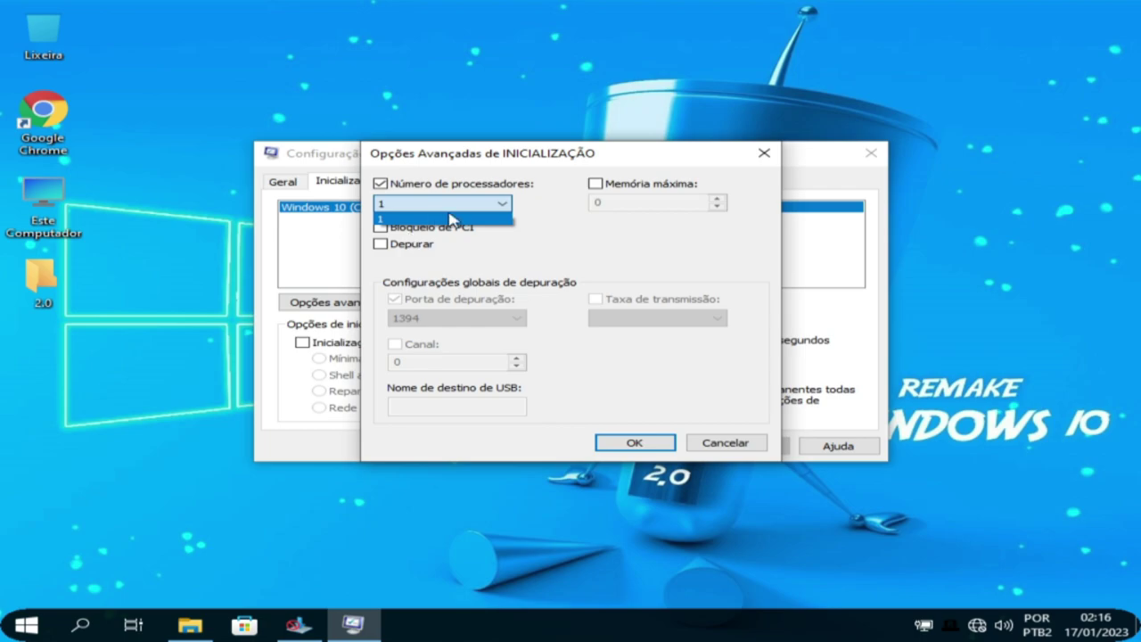
left_click(380, 219)
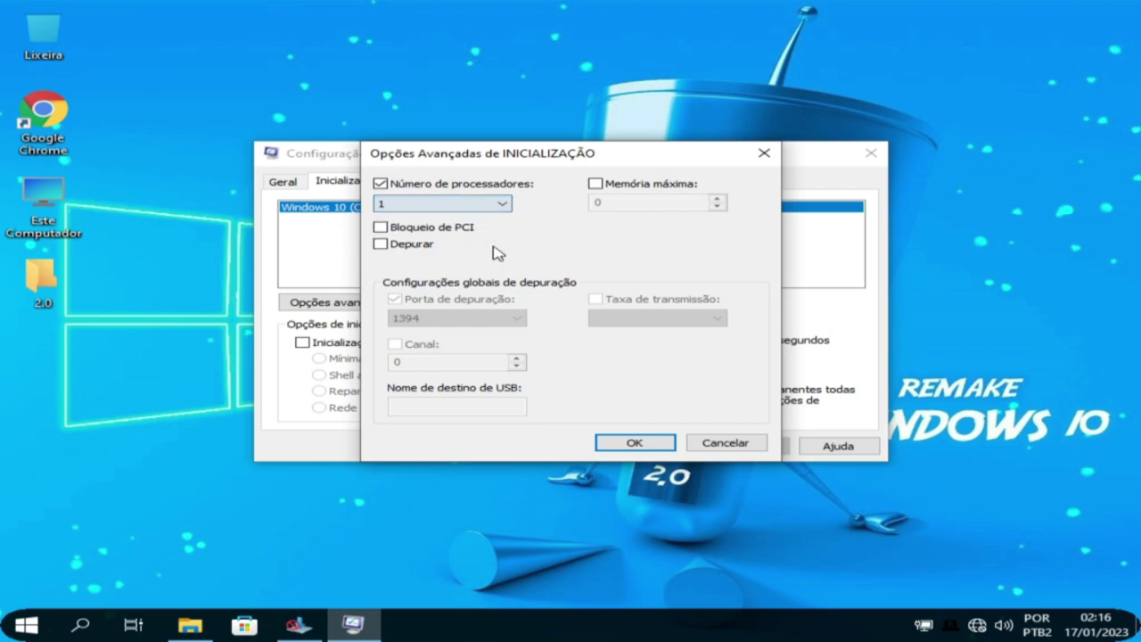
left_click(763, 153)
left_click(872, 153)
Step: Launch Parar Processos Inúteis from the Otimizar options and examine its process list and the 3DP Links choices
right_click(280, 163)
mouse_move(357, 308)
left_click(660, 326)
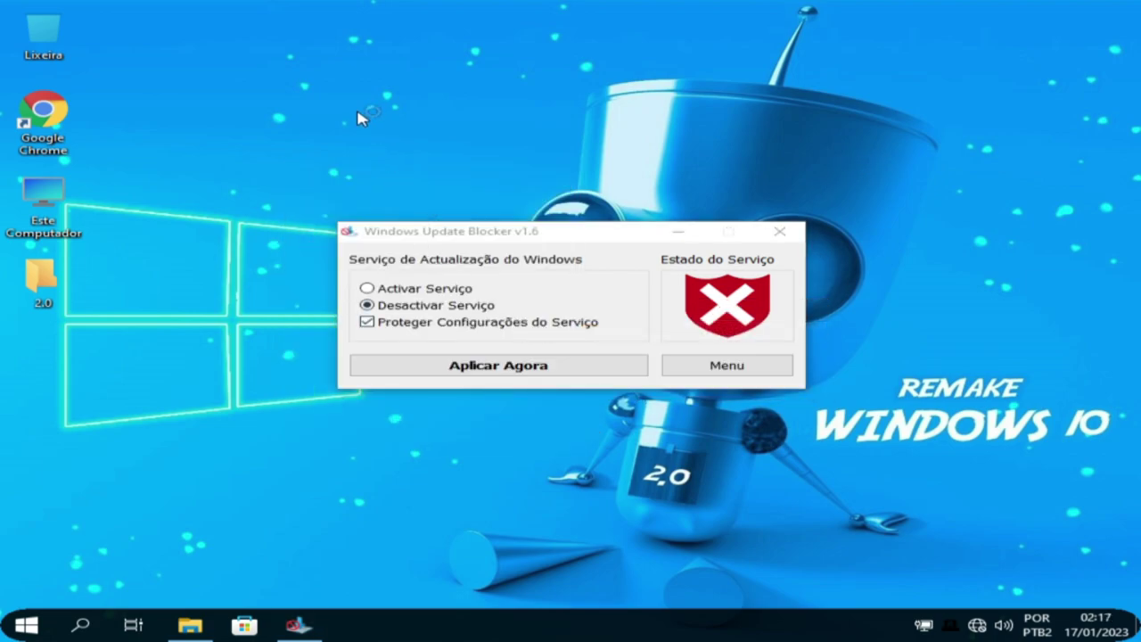
scroll(446, 401, "down", 4)
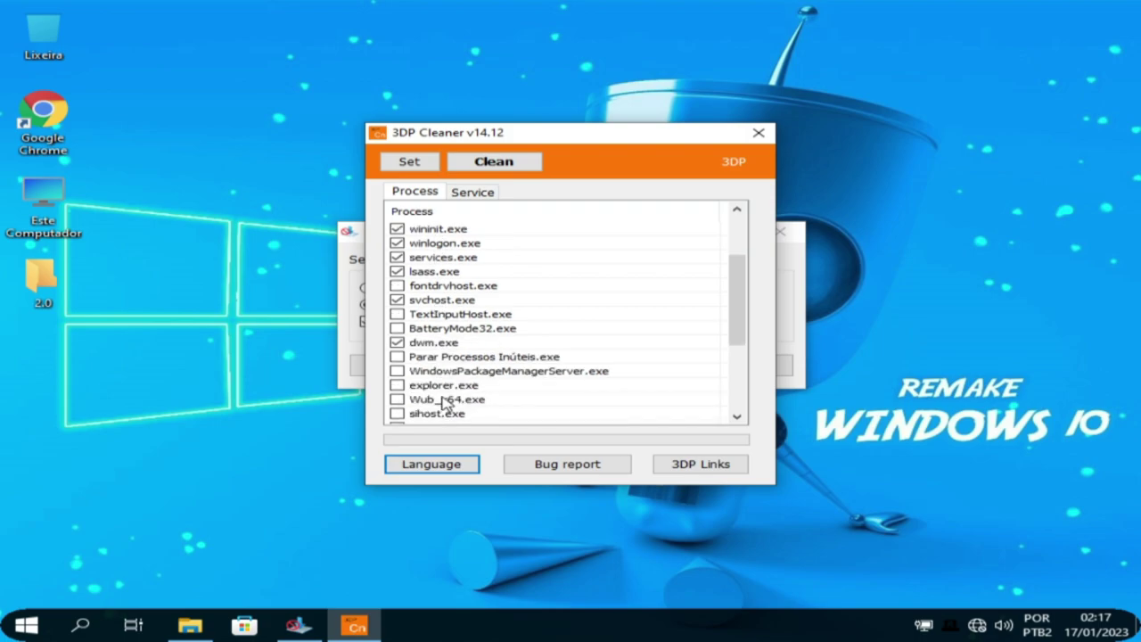
scroll(446, 419, "down", 2)
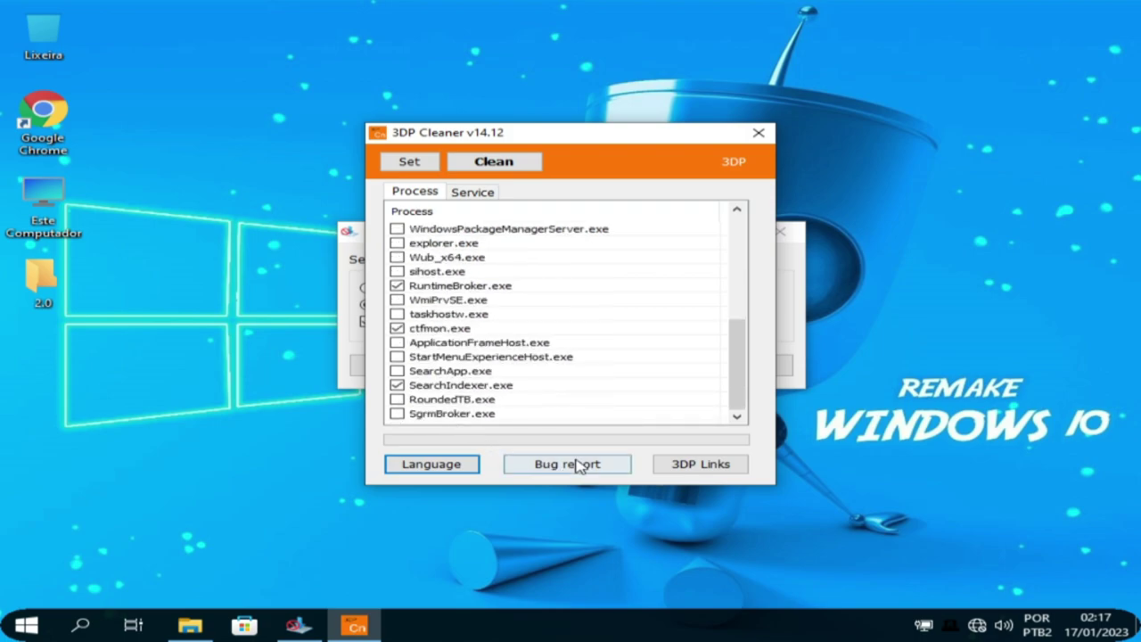
left_click(701, 464)
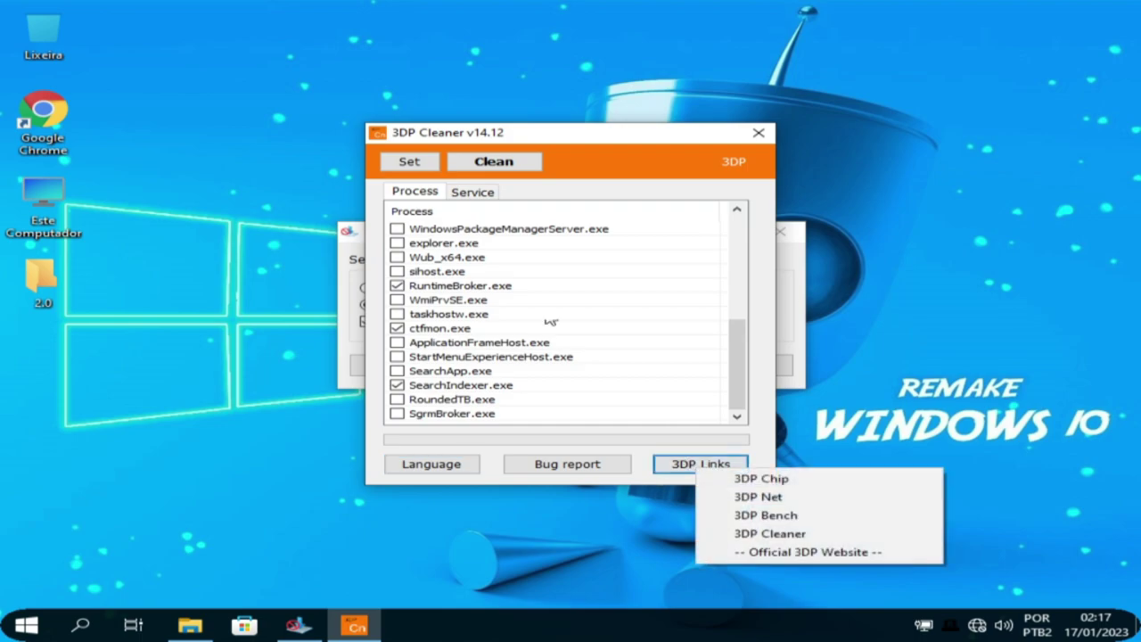
Step: Run the 3DP Cleaner process cleaning and accept its confirmation, and close both Windows Update Blocker and 3DP Cleaner
left_click(505, 162)
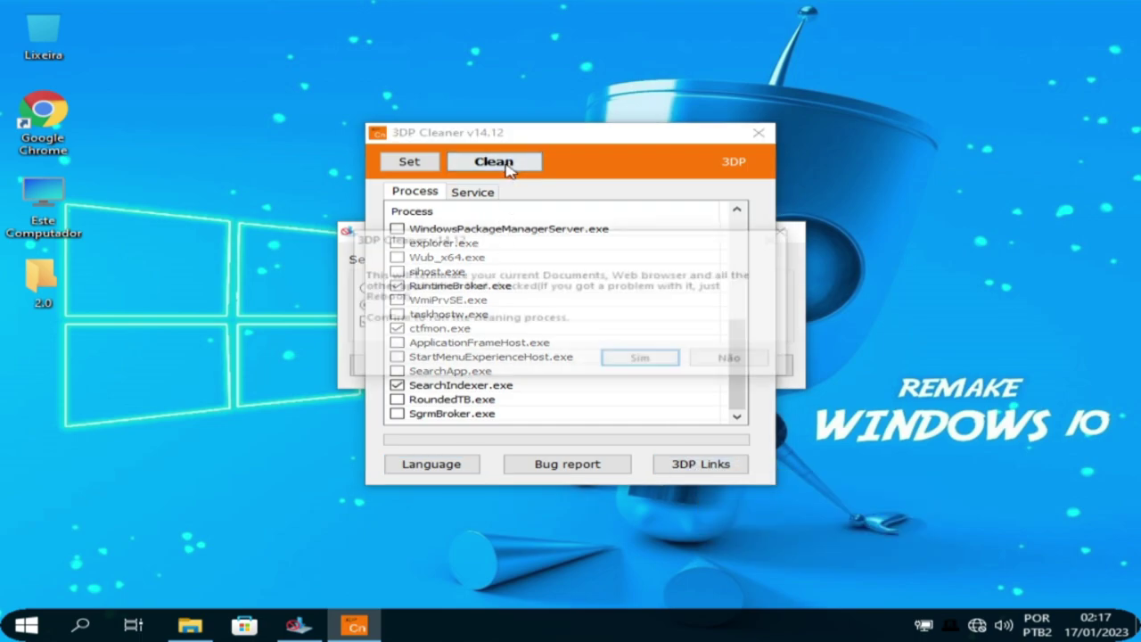
left_click(643, 360)
left_click(667, 467)
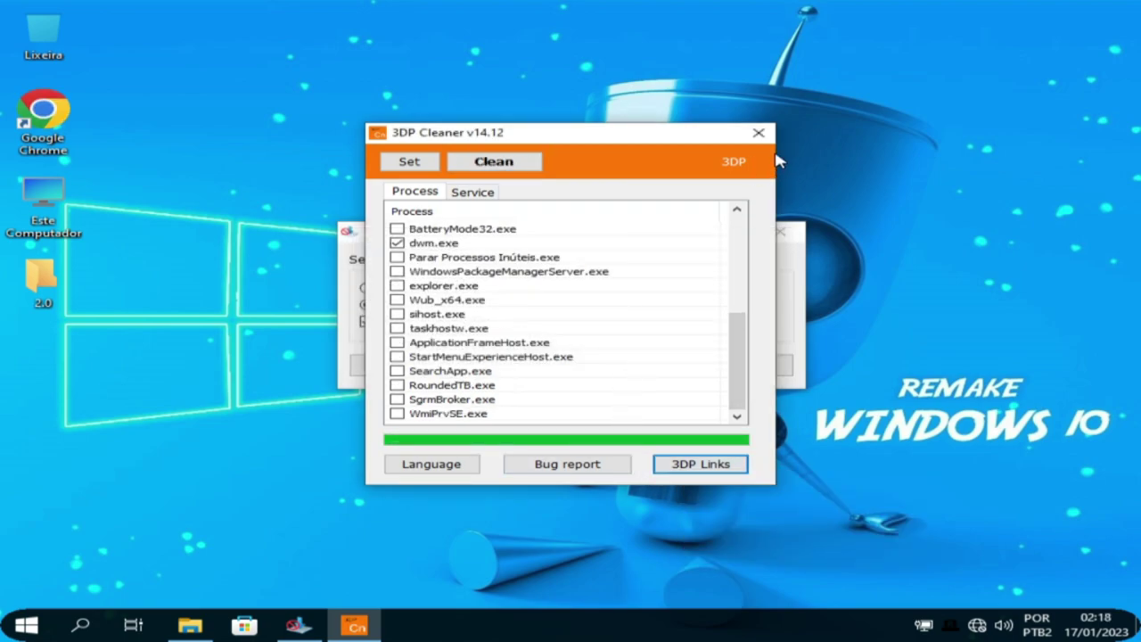
left_click(797, 265)
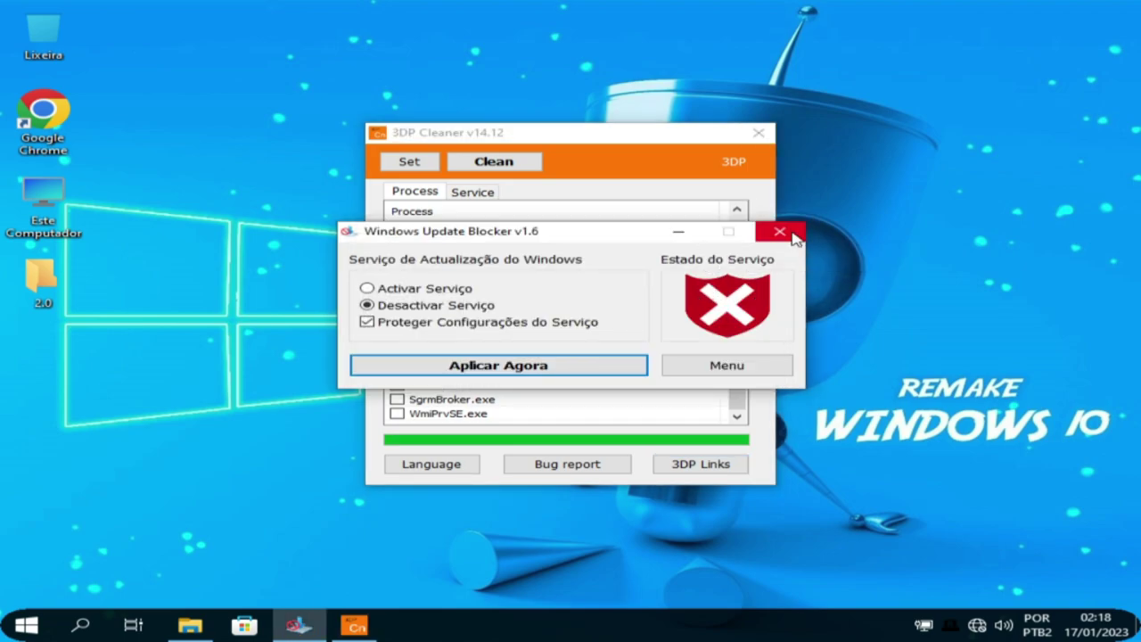
left_click(780, 233)
left_click(759, 132)
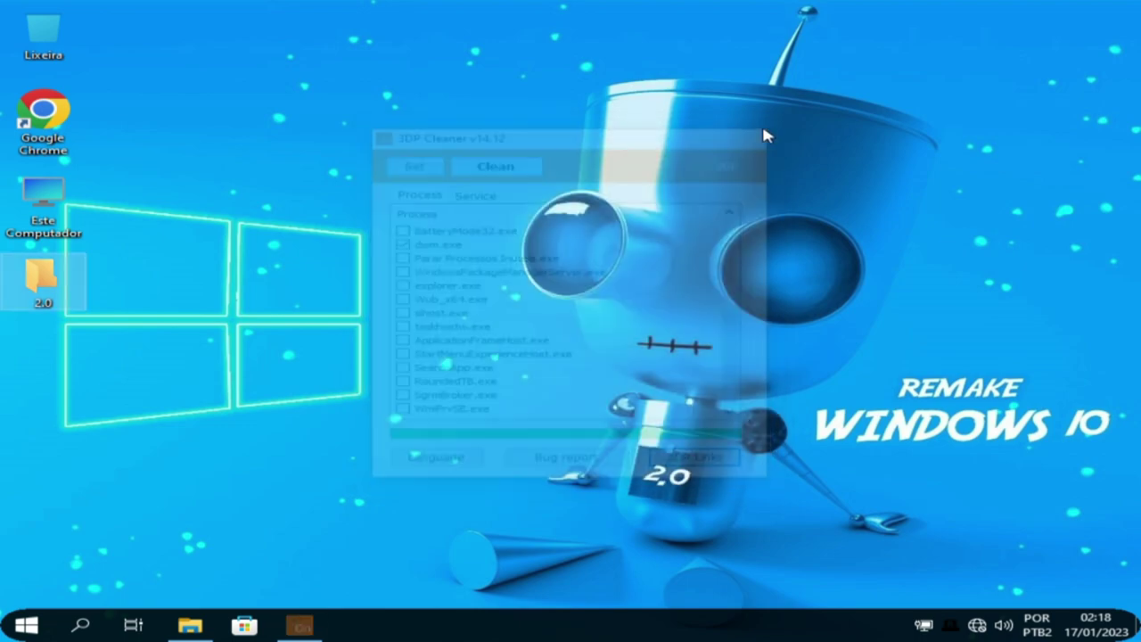
Step: Launch StartIsBackCfg.exe from the StartIsBack folder under Arquivos de Programas (x86) on drive C
left_click(190, 625)
double_click(549, 292)
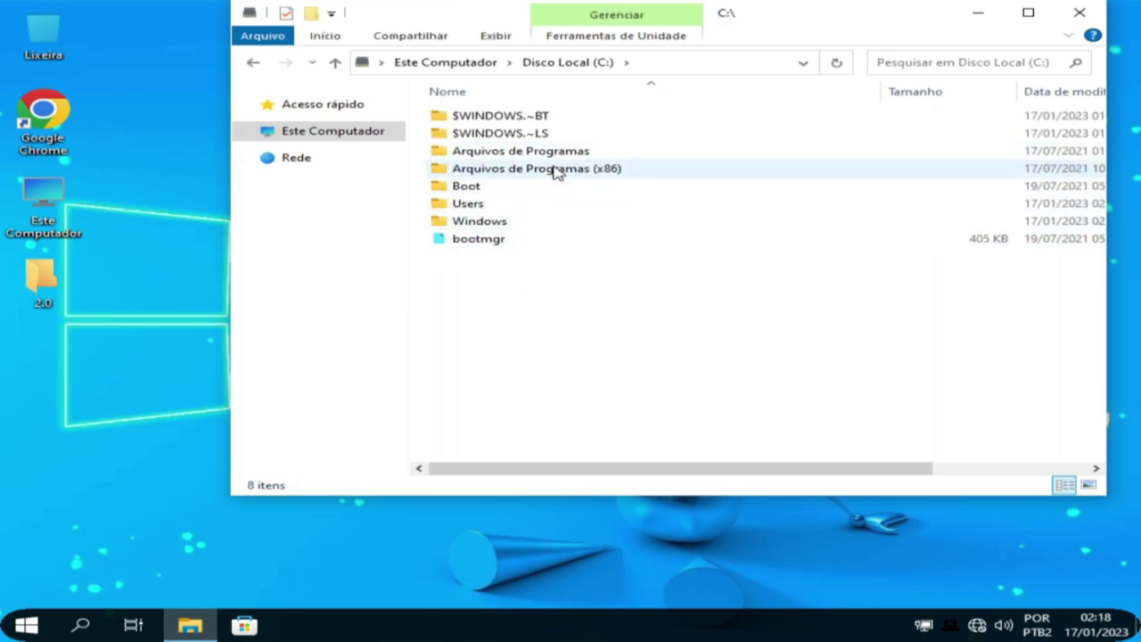
double_click(560, 168)
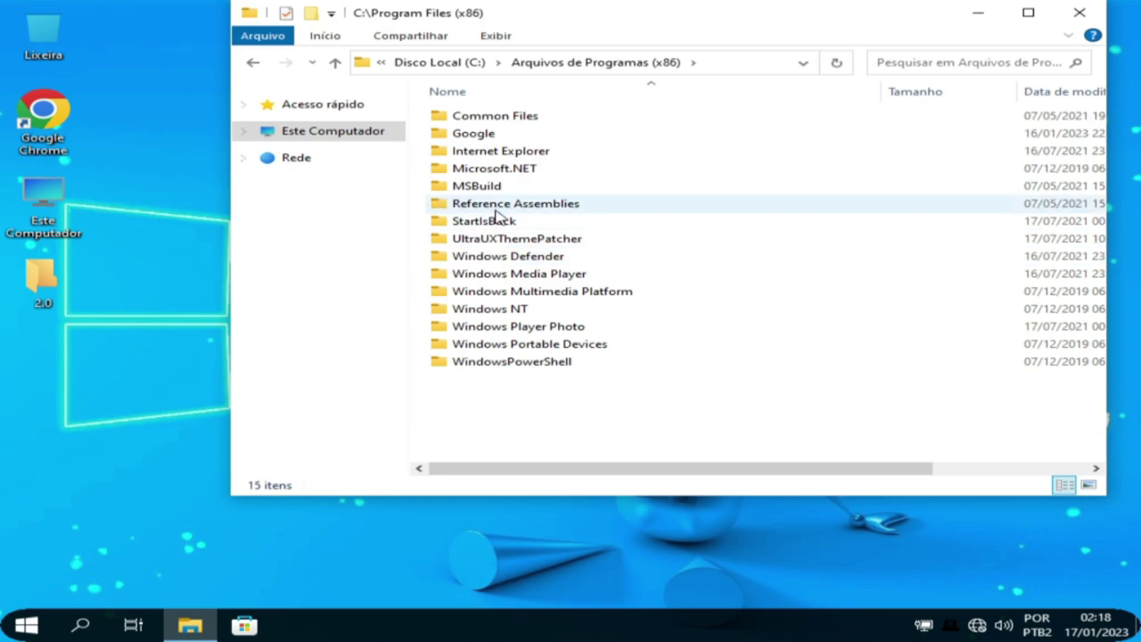
double_click(494, 211)
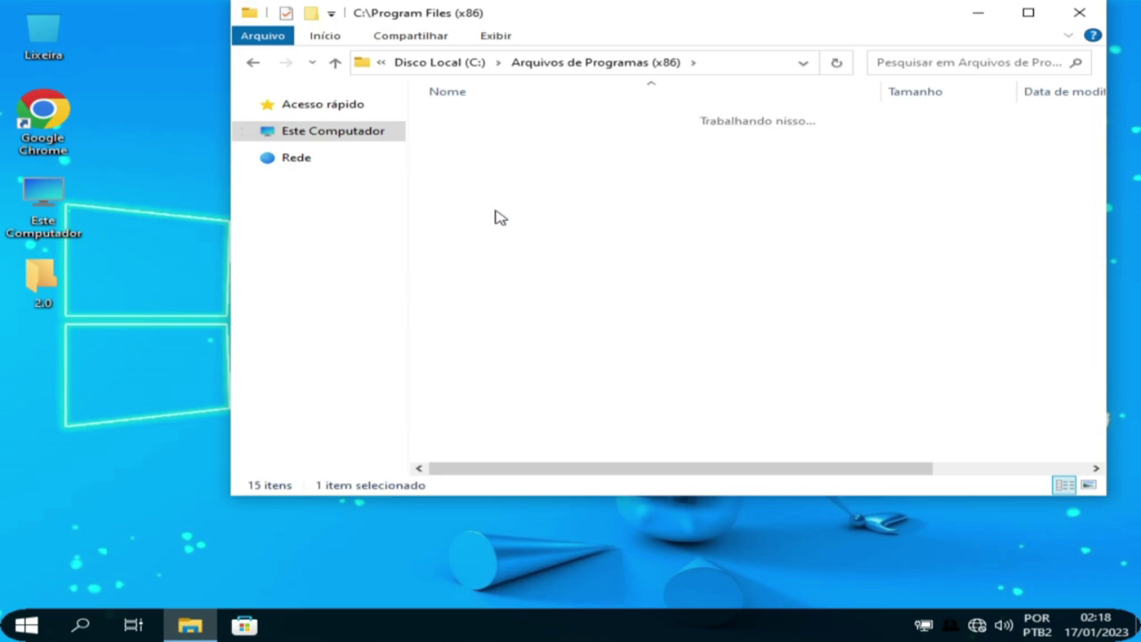
left_click(253, 64)
double_click(492, 229)
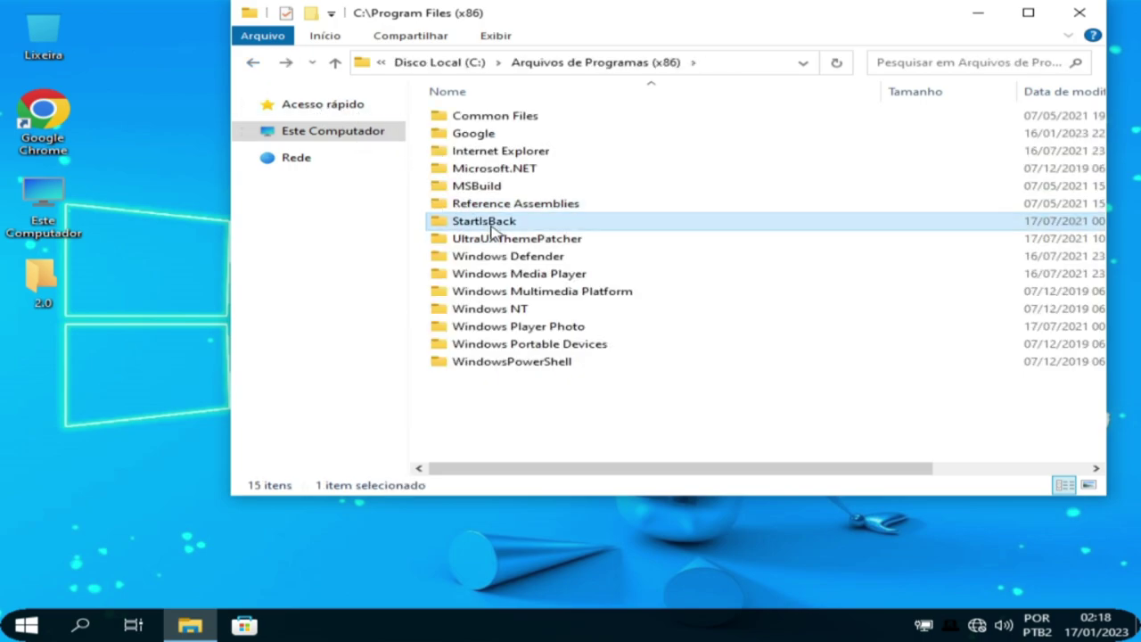
double_click(503, 205)
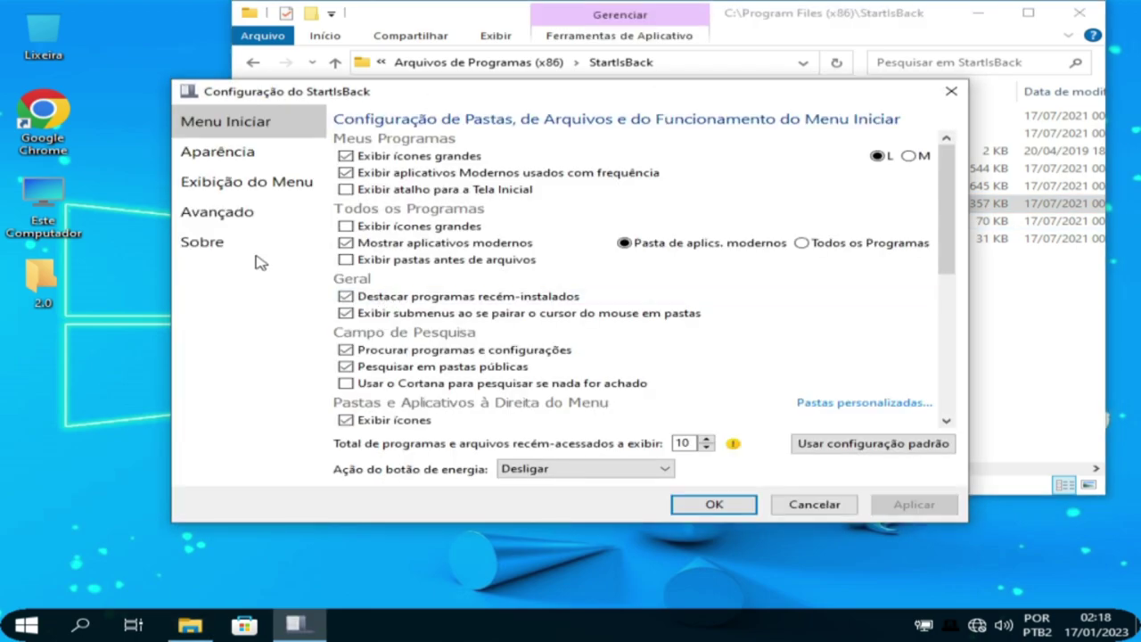
Step: Look through the Exibição do Menu and Avançado settings in the StartIsBack configuration
left_click(214, 206)
left_click(239, 183)
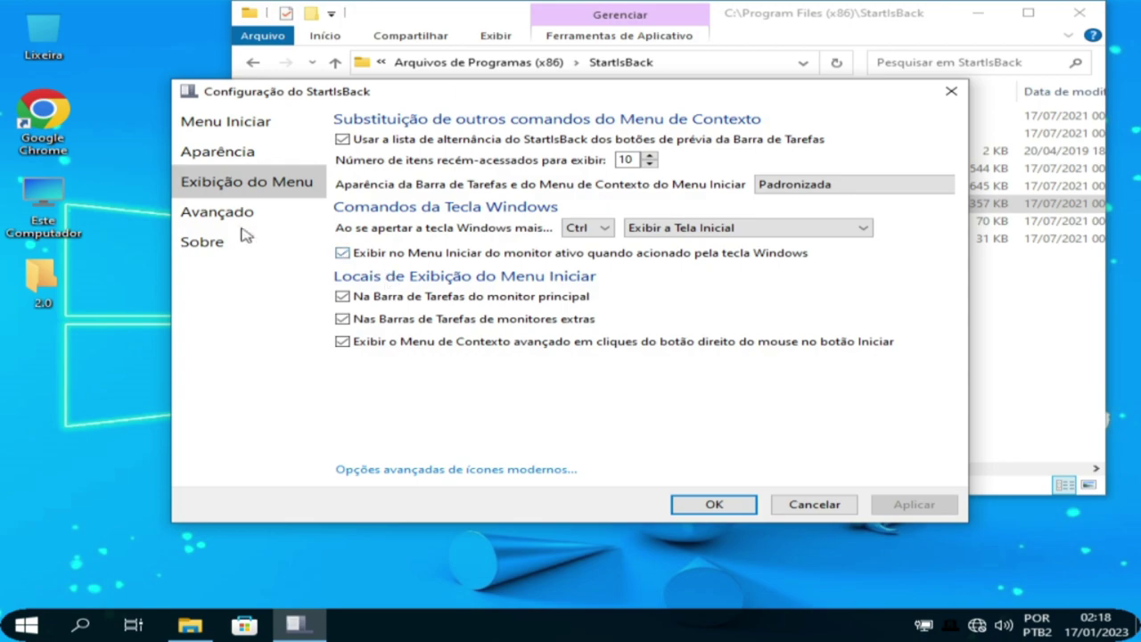
left_click(212, 217)
left_click(276, 196)
Step: Choose the Win Remake (6) Start button in the StartIsBack appearance settings and apply it
left_click(239, 153)
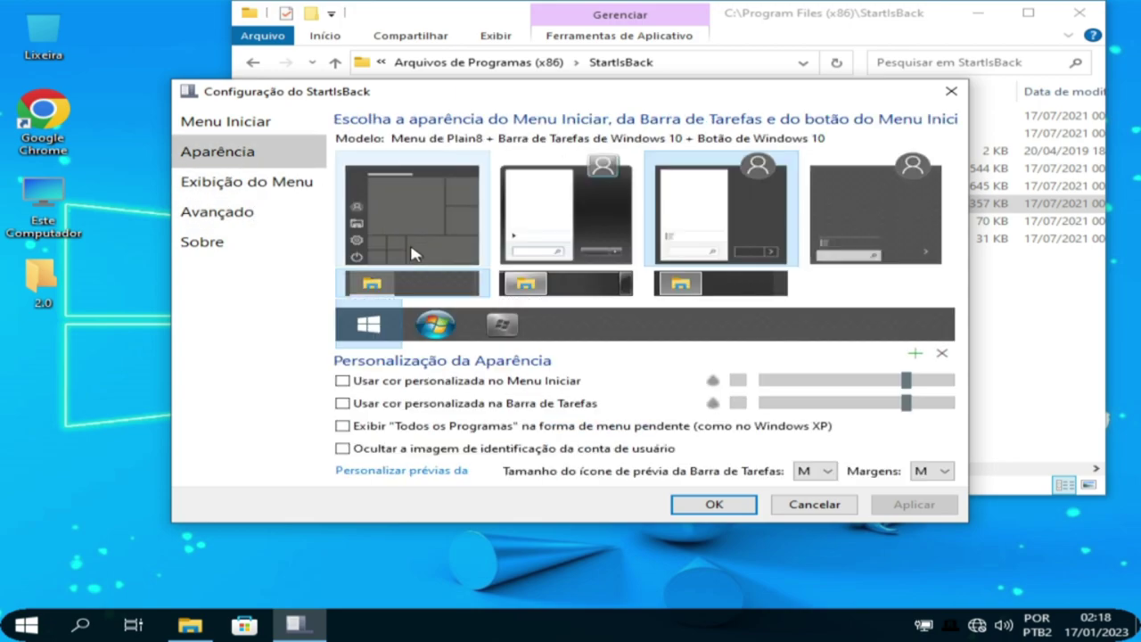
left_click(502, 324)
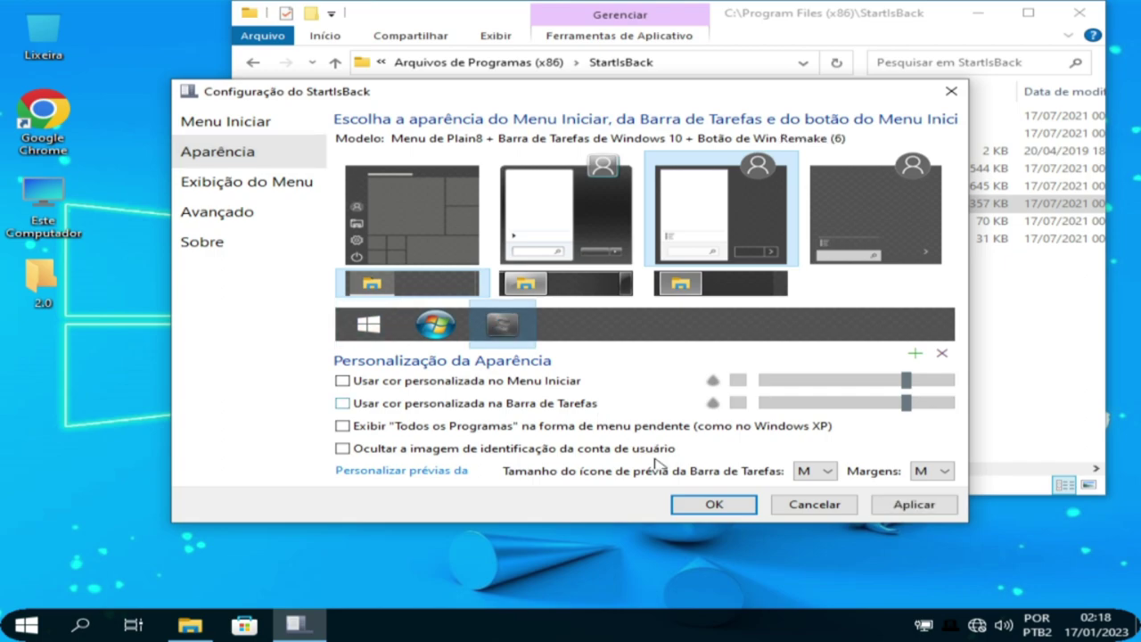
left_click(901, 505)
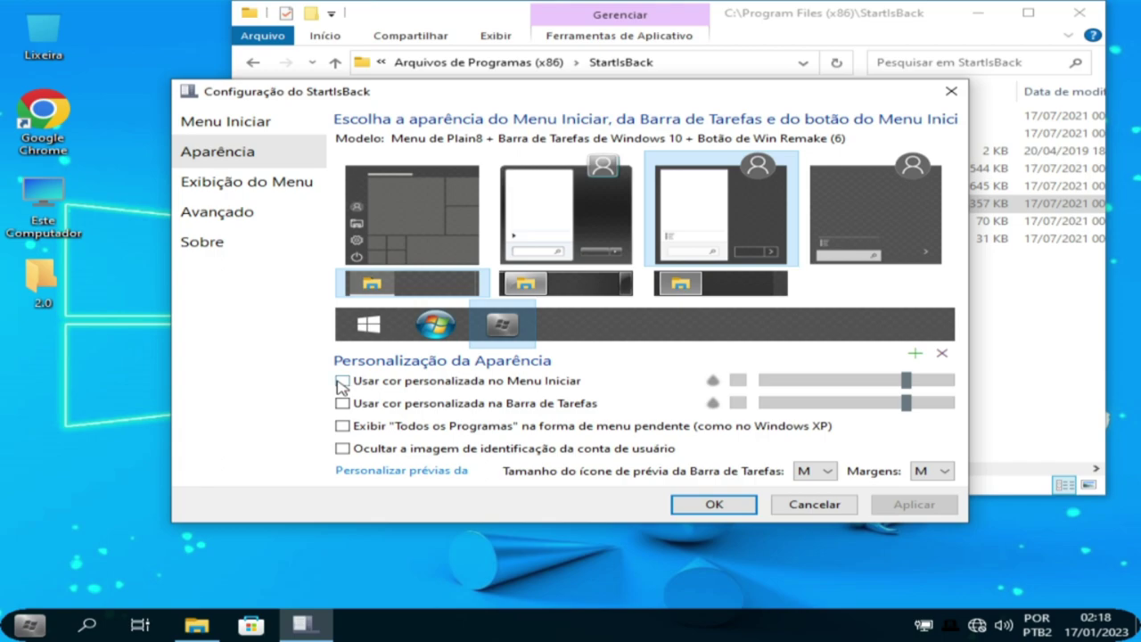
Step: Enable custom colours for the Start menu and taskbar, lower the menu's opacity to 0% and the taskbar's near the minimum, and apply
left_click(342, 381)
left_click(342, 403)
left_click(903, 508)
left_click_drag(909, 406, 781, 406)
left_click_drag(908, 382, 783, 414)
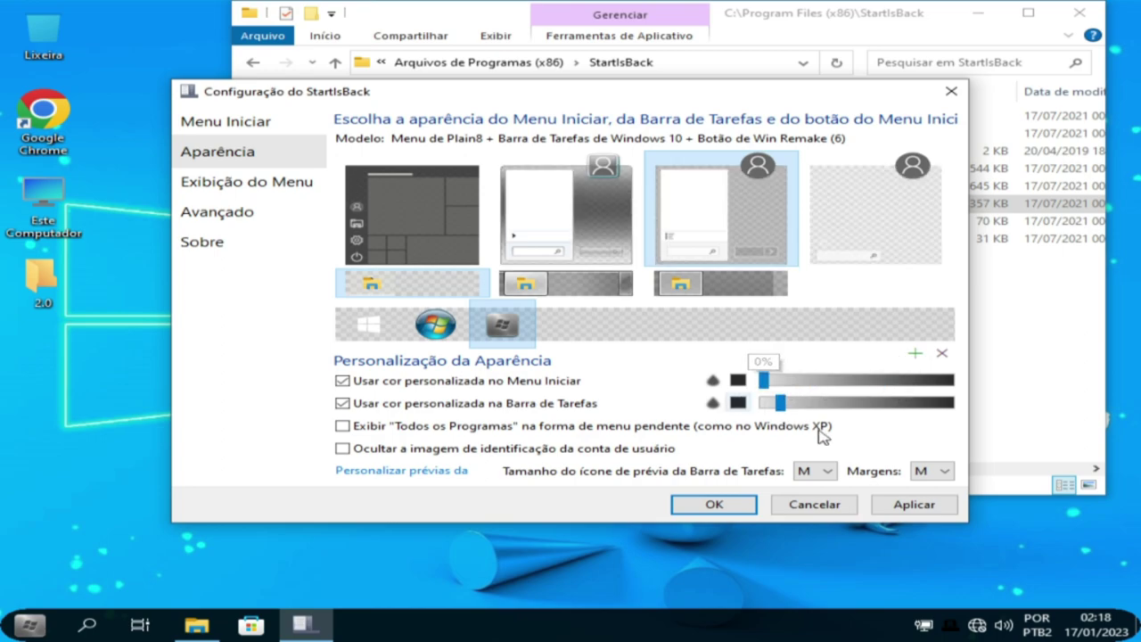
left_click(913, 504)
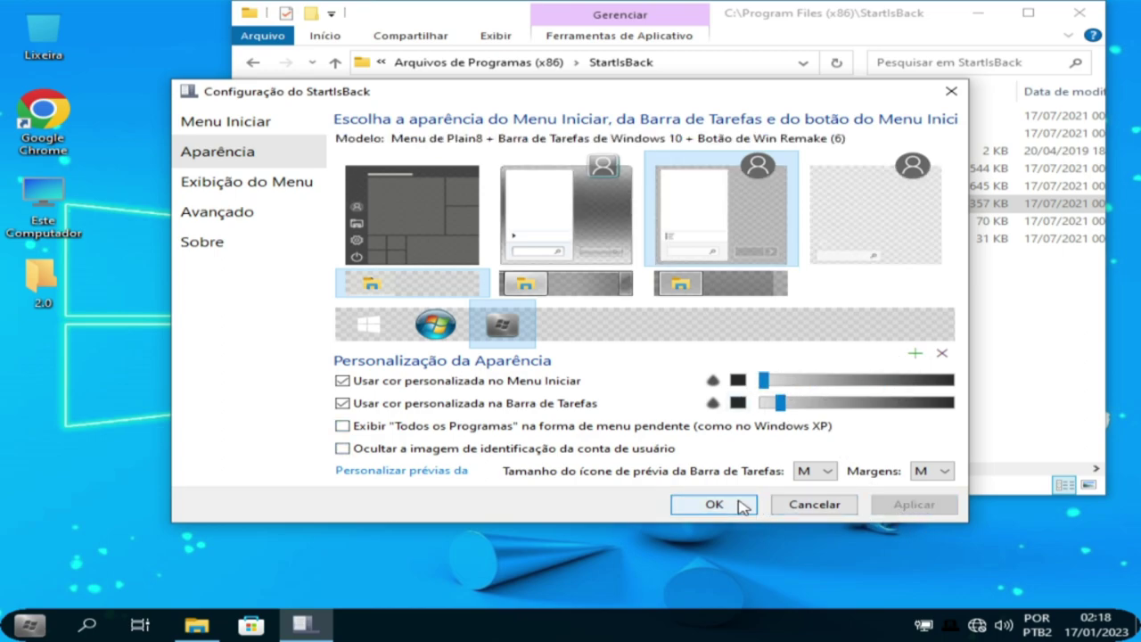
Step: Lower the taskbar opacity further, disable the blur effect for the Start menu and taskbar, and save the changes before checking the Start menu
left_click_drag(783, 406, 766, 403)
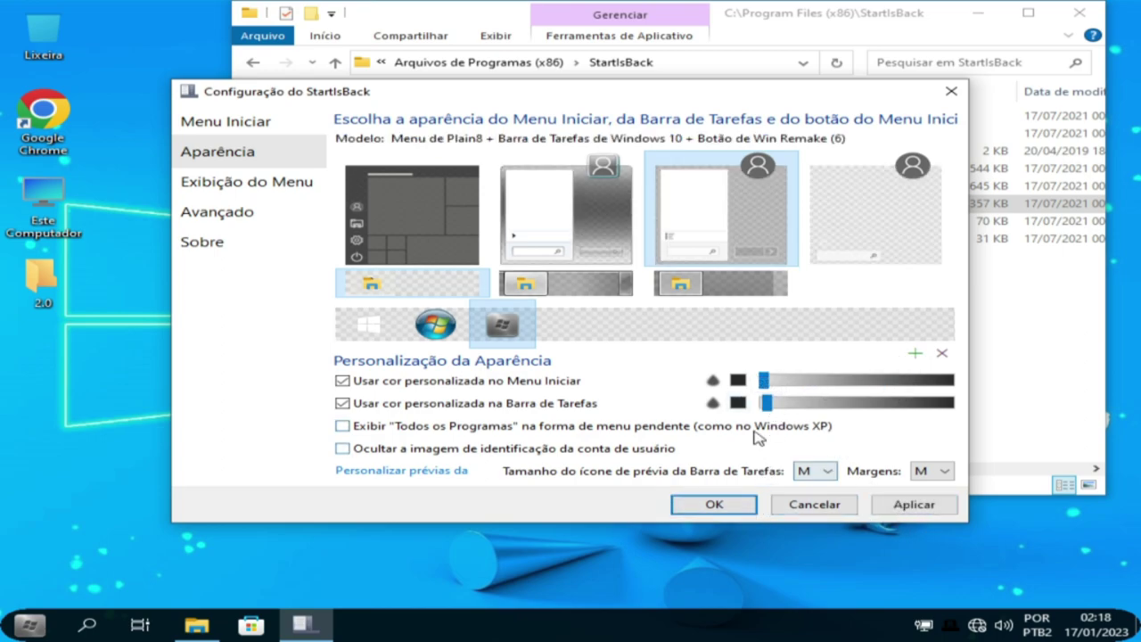
left_click(715, 403)
left_click(739, 422)
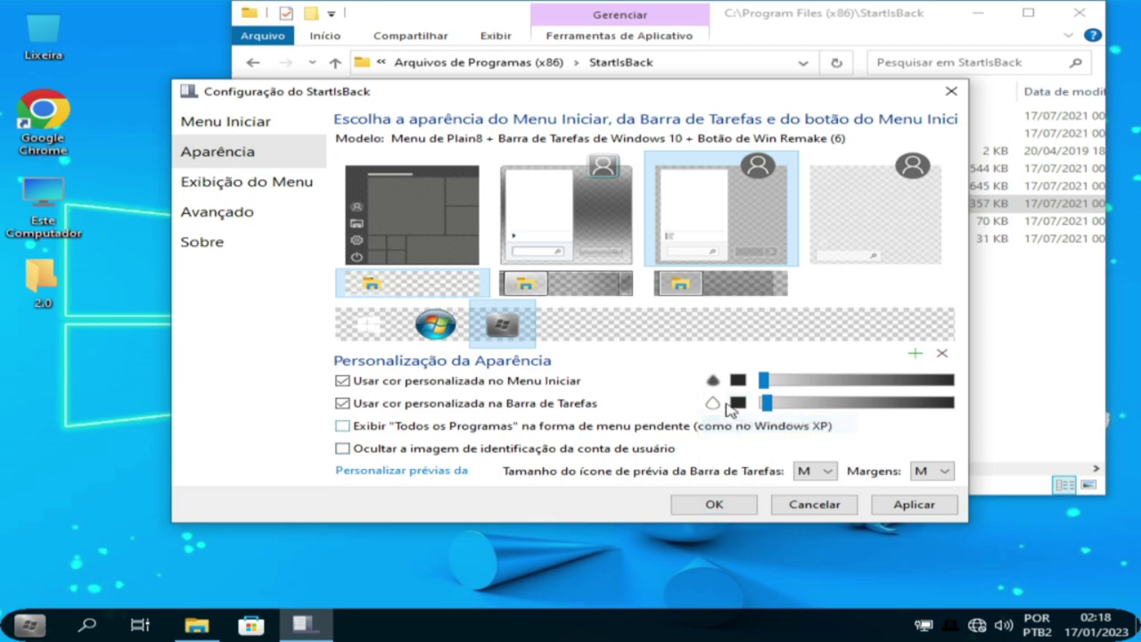
left_click(720, 380)
left_click(731, 401)
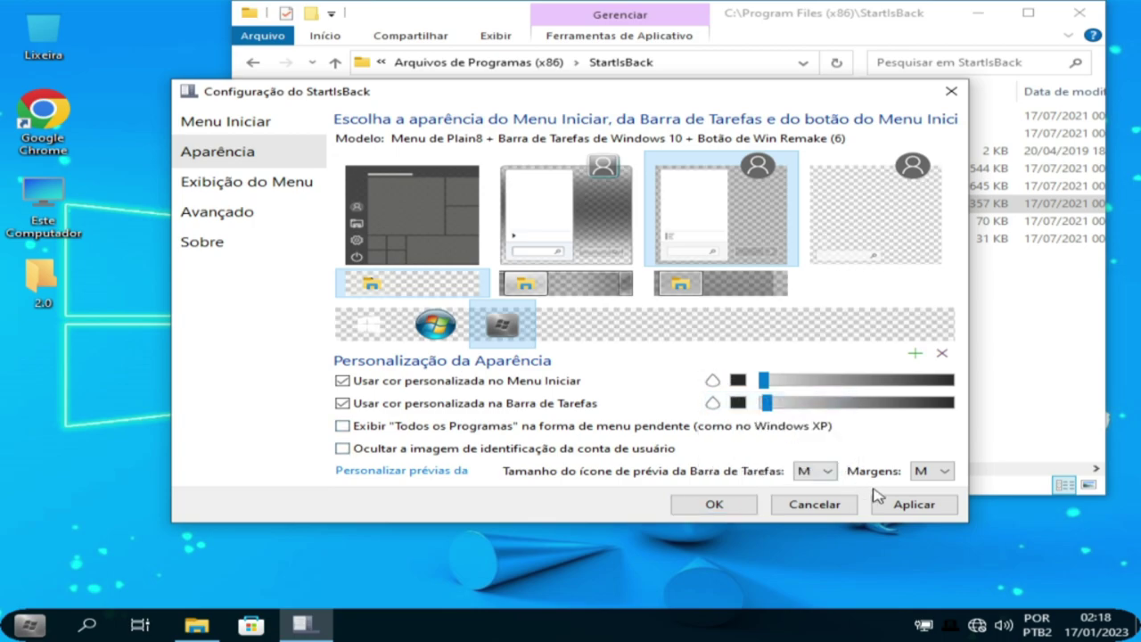
left_click(895, 504)
left_click(731, 506)
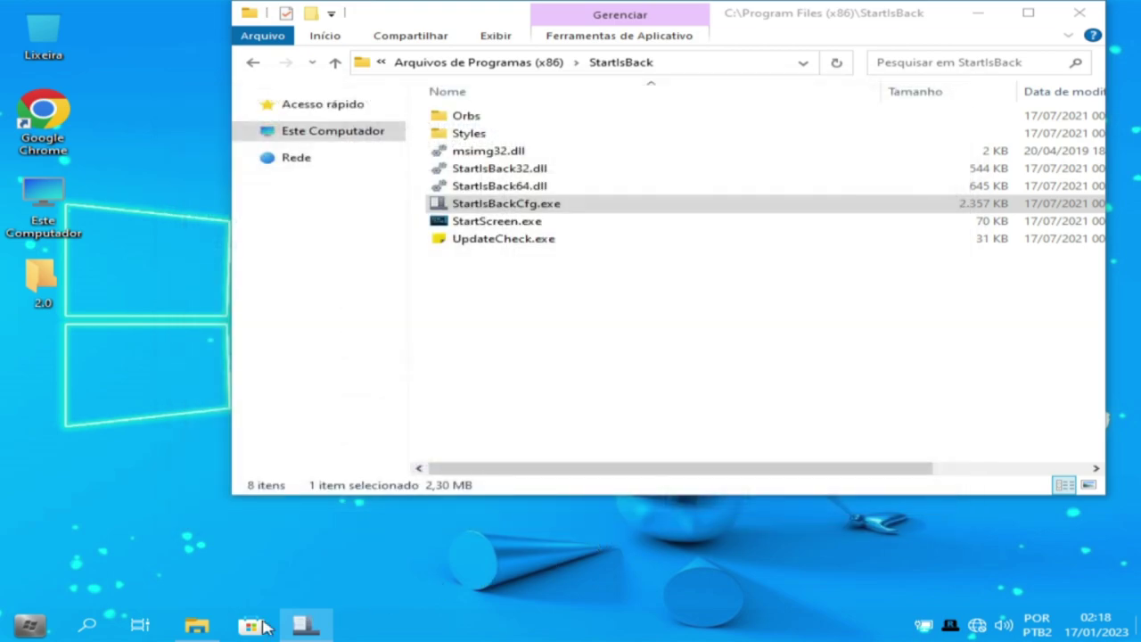
left_click(29, 627)
left_click(29, 626)
Step: Reopen the StartIsBack appearance settings, raise the taskbar colour's opacity to slightly above halfway, and apply it
double_click(496, 205)
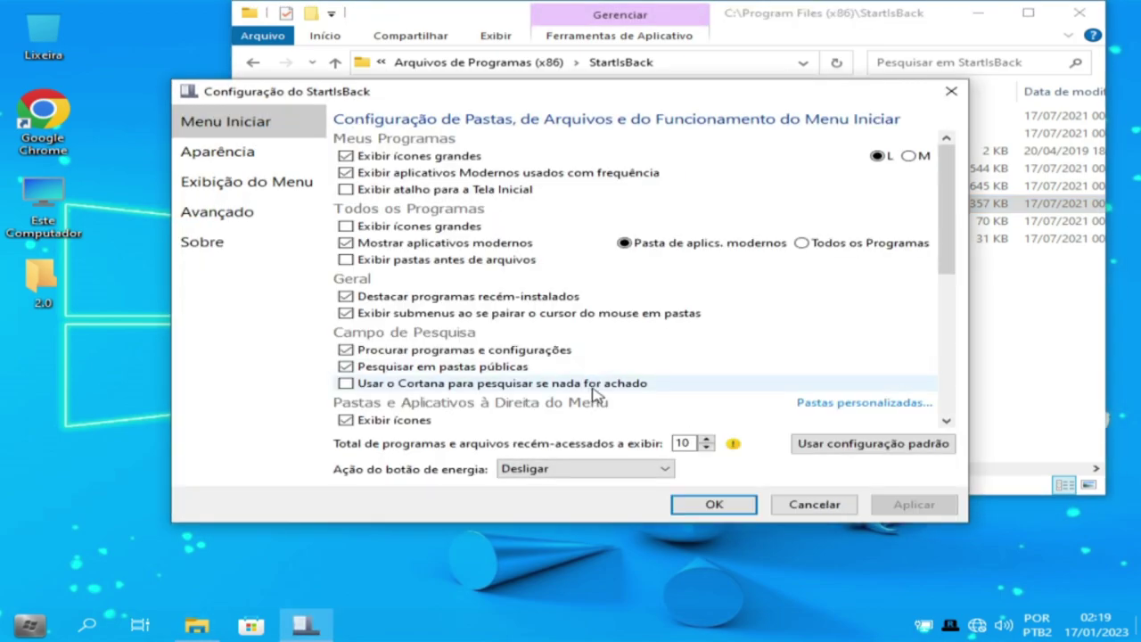
left_click(256, 193)
left_click(245, 160)
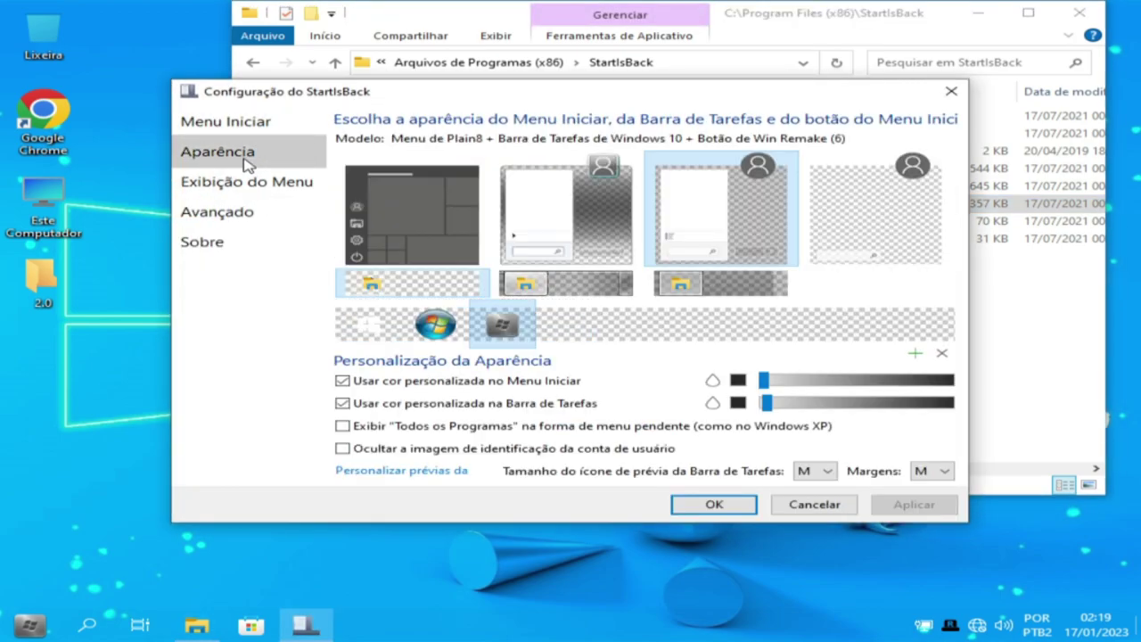
left_click_drag(776, 407, 870, 405)
left_click(914, 505)
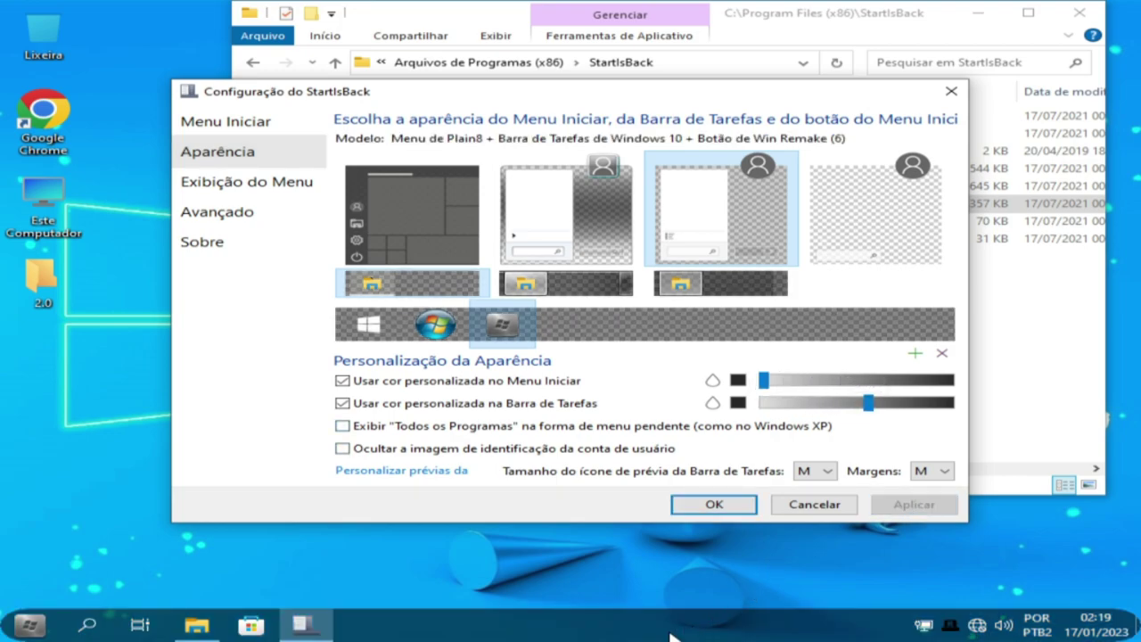
Step: Open Control Panel from the Start menu and examine the installed programs, the installed updates and the updates' installation dates
left_click(407, 540)
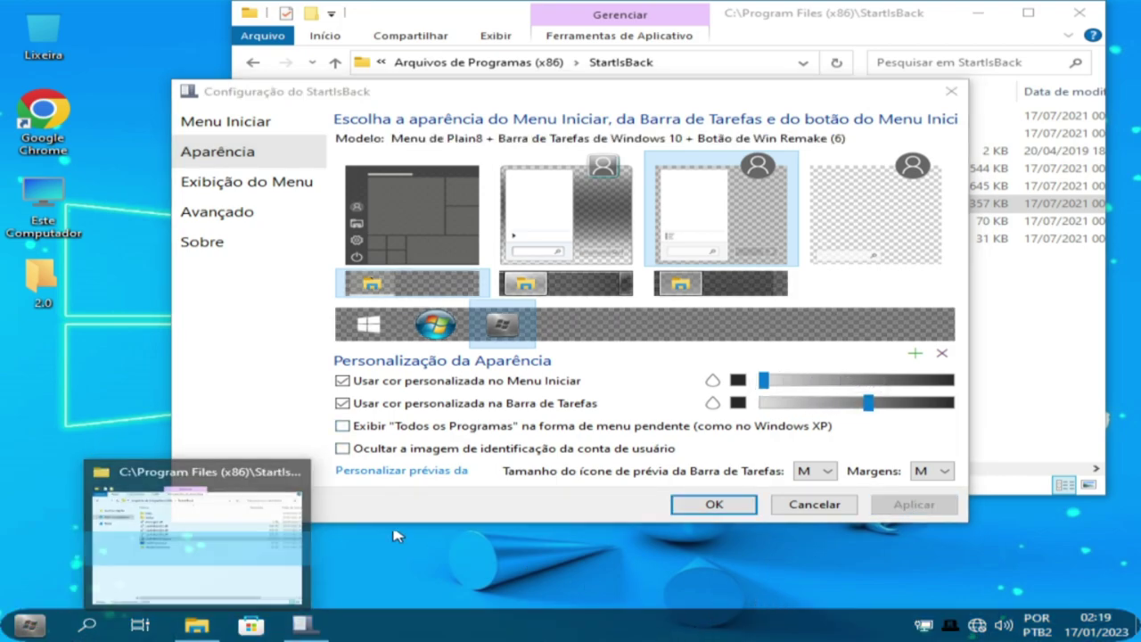
left_click(40, 628)
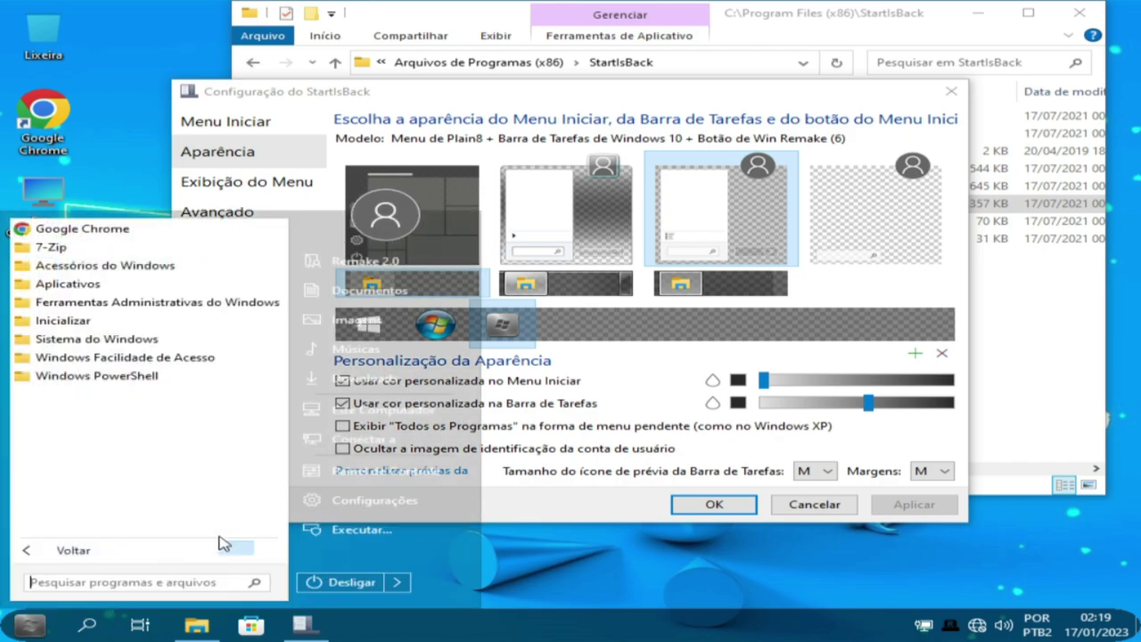
left_click(417, 480)
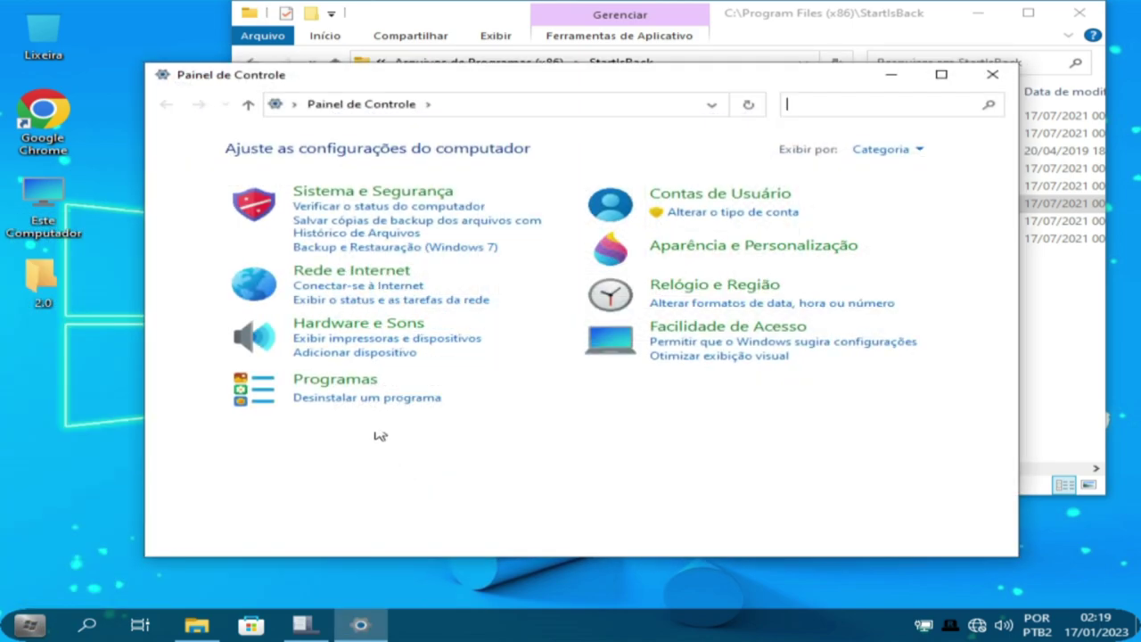
left_click(363, 403)
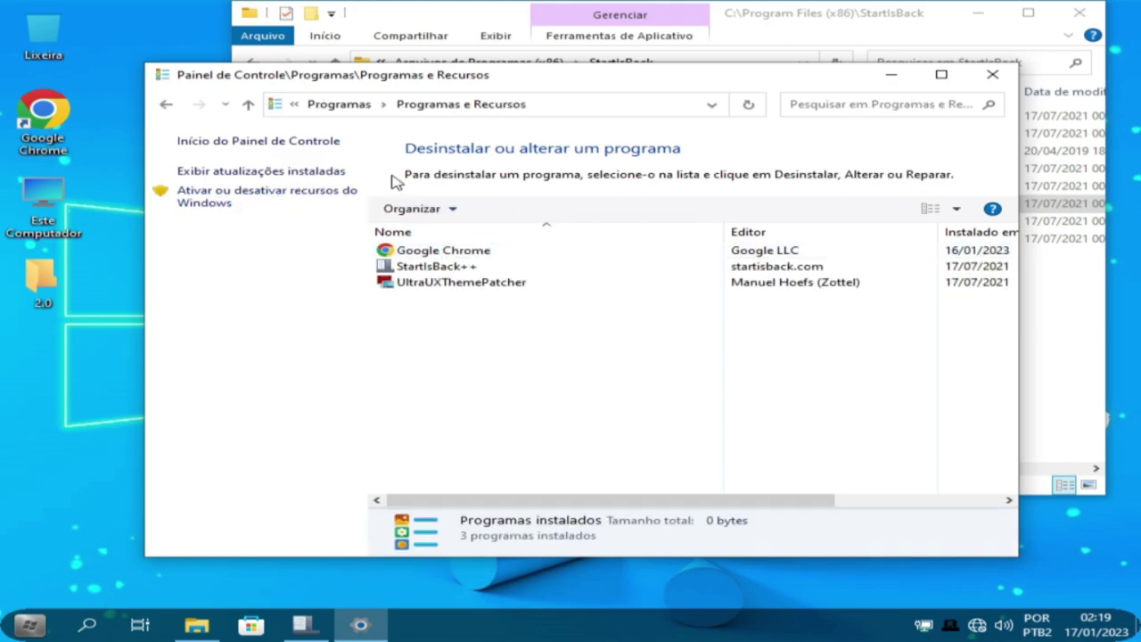
left_click(273, 171)
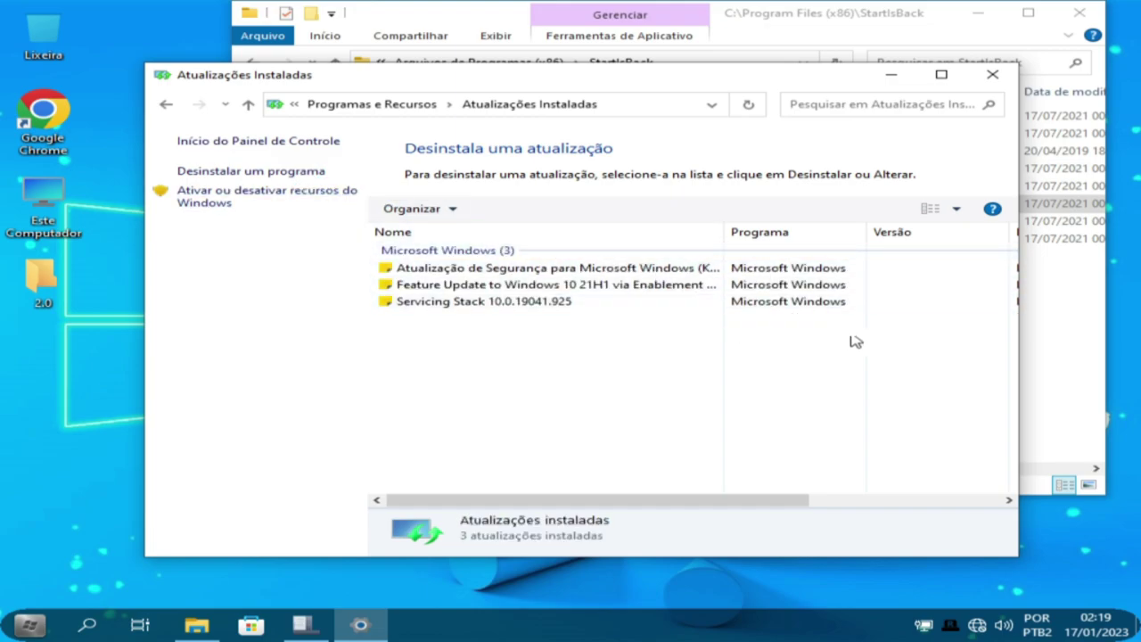
left_click_drag(749, 500, 972, 466)
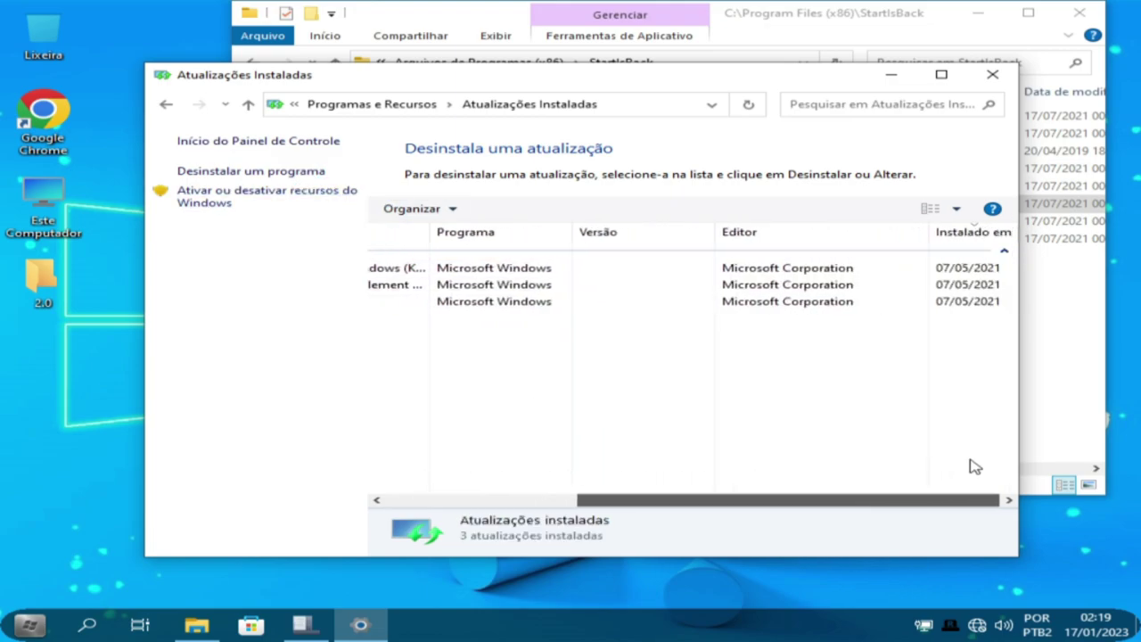